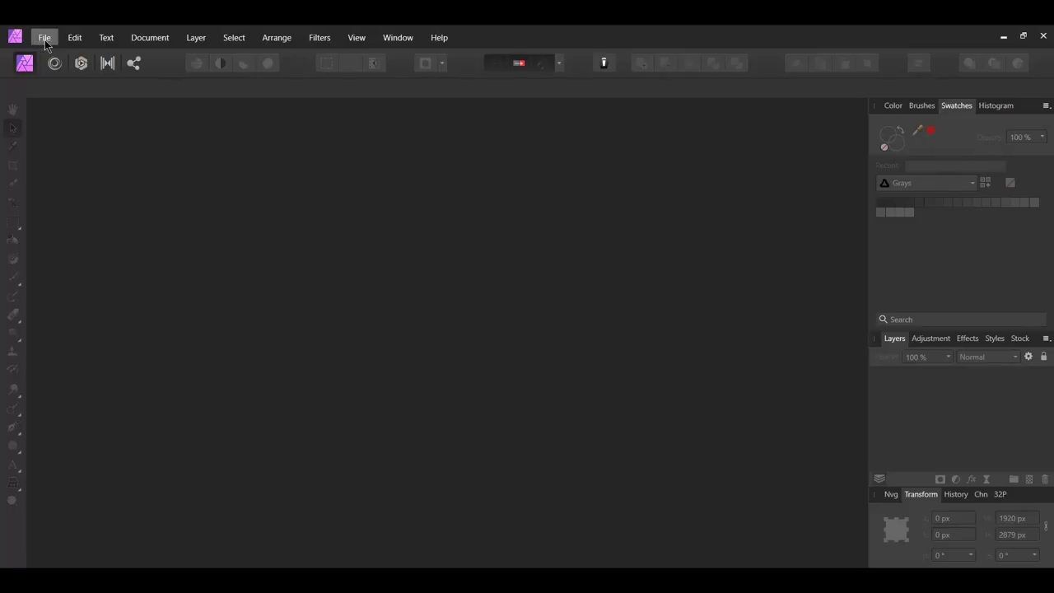
Step: Open the pexels-anna-shvets-4587979 Shiba Inu photo
{"action": "left_click", "coordinate": [45, 38]}
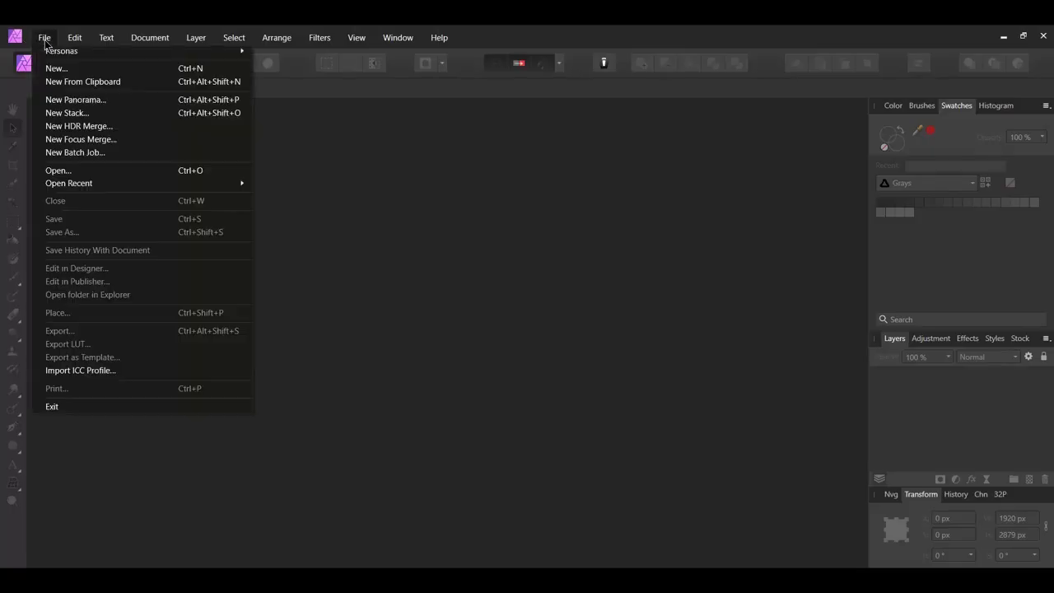
{"action": "left_click", "coordinate": [47, 169]}
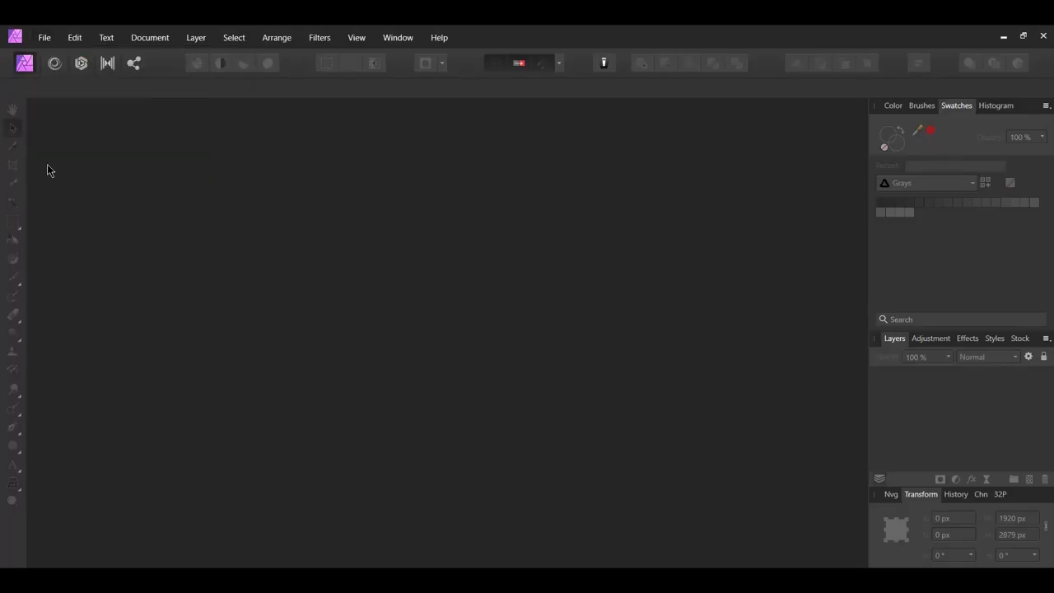
{"action": "left_click", "coordinate": [189, 140]}
{"action": "left_click", "coordinate": [404, 332]}
Step: Unlock the Background layer, brush-select the dog's head and copy it to a new layer
{"action": "key", "text": "v"}
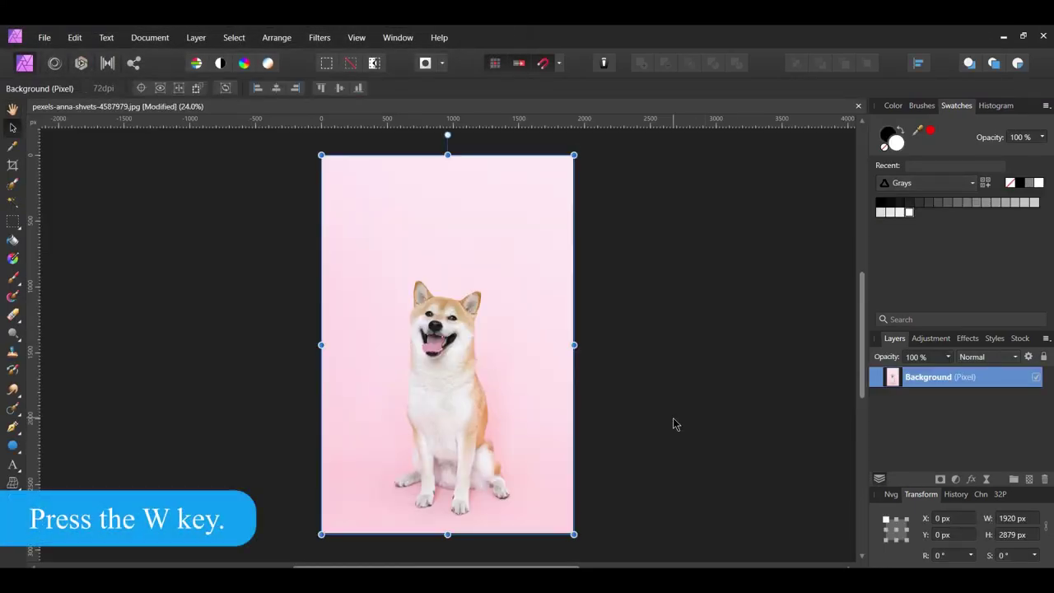
{"action": "key", "text": "w"}
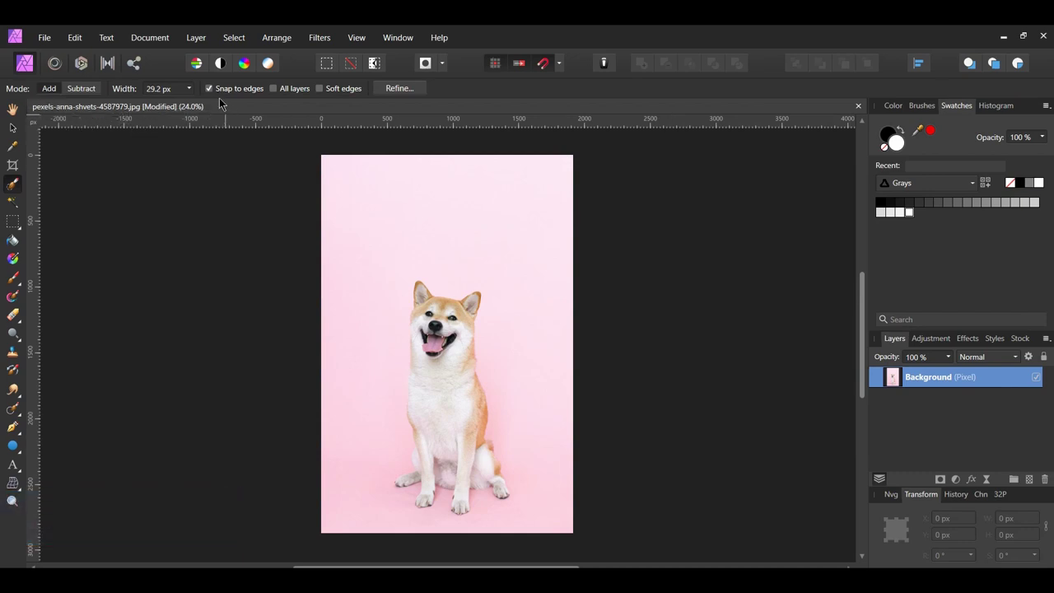
{"action": "key", "text": "ctrl+plus"}
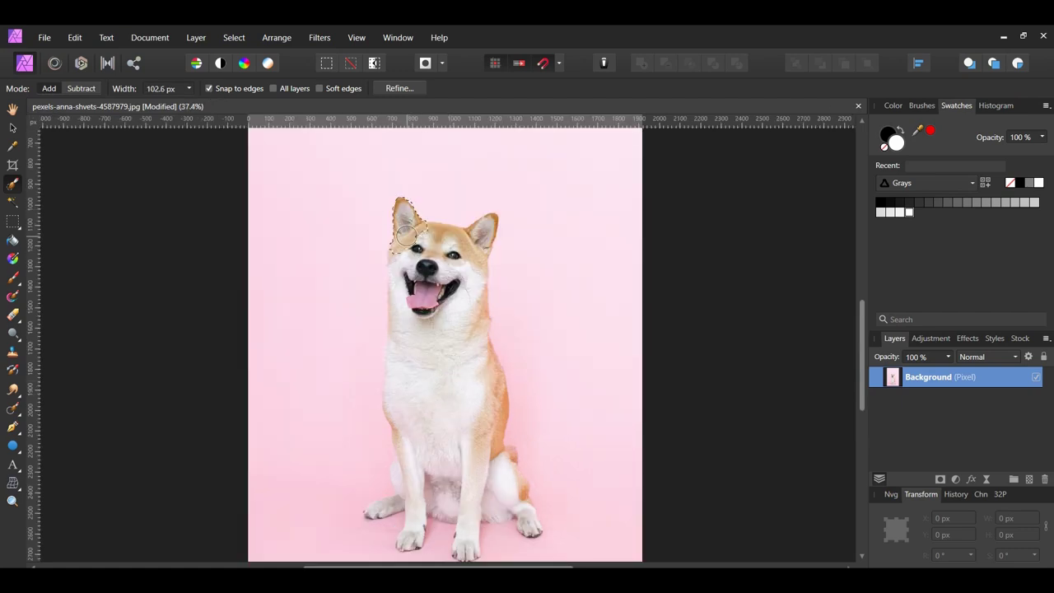
{"action": "mouse_move", "coordinate": [407, 236]}
{"action": "left_mouse_down"}
{"action": "mouse_move", "coordinate": [454, 247]}
{"action": "mouse_move", "coordinate": [480, 235]}
{"action": "mouse_move", "coordinate": [435, 279]}
{"action": "mouse_move", "coordinate": [430, 306]}
{"action": "mouse_move", "coordinate": [397, 284]}
{"action": "mouse_move", "coordinate": [400, 257]}
{"action": "left_mouse_up"}
{"action": "key", "text": "ctrl+j"}
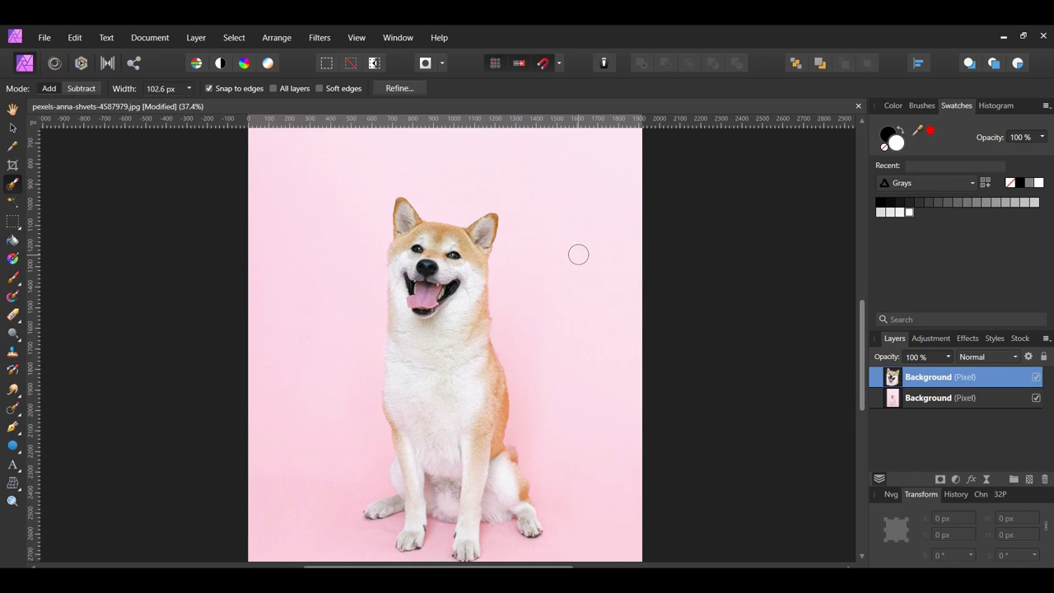
Step: Deselect, duplicate the original Background layer, and lock aspect ratio for the head layer
{"action": "left_click", "coordinate": [233, 38]}
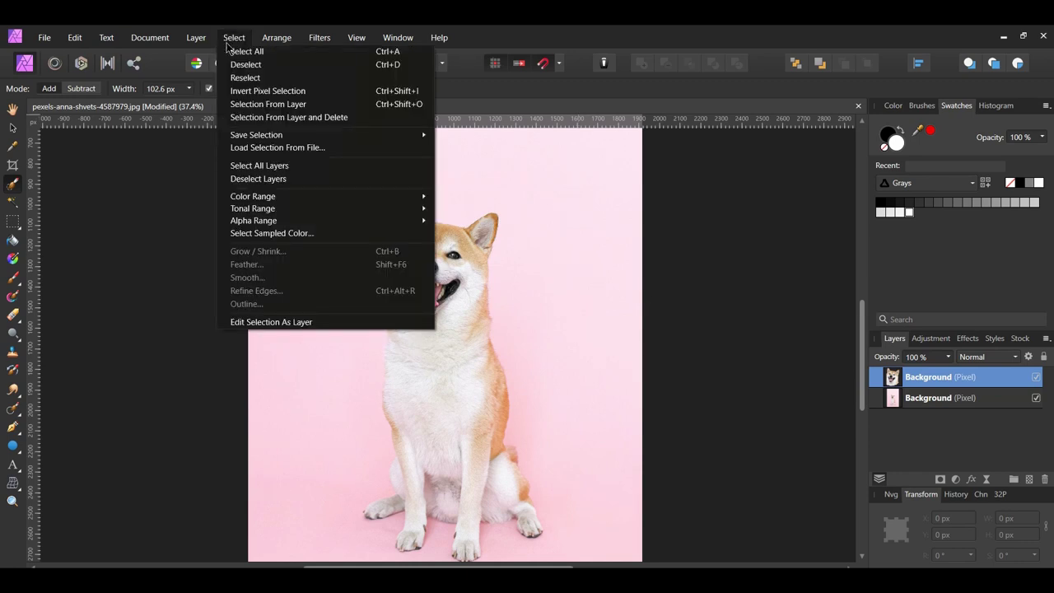
{"action": "left_click", "coordinate": [225, 65]}
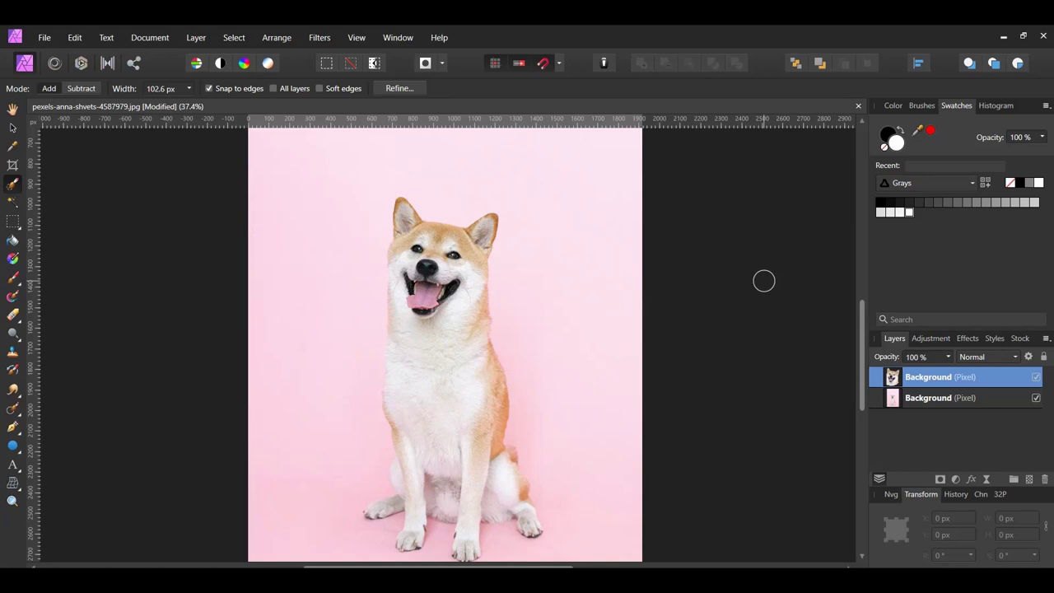
{"action": "left_click", "coordinate": [916, 401]}
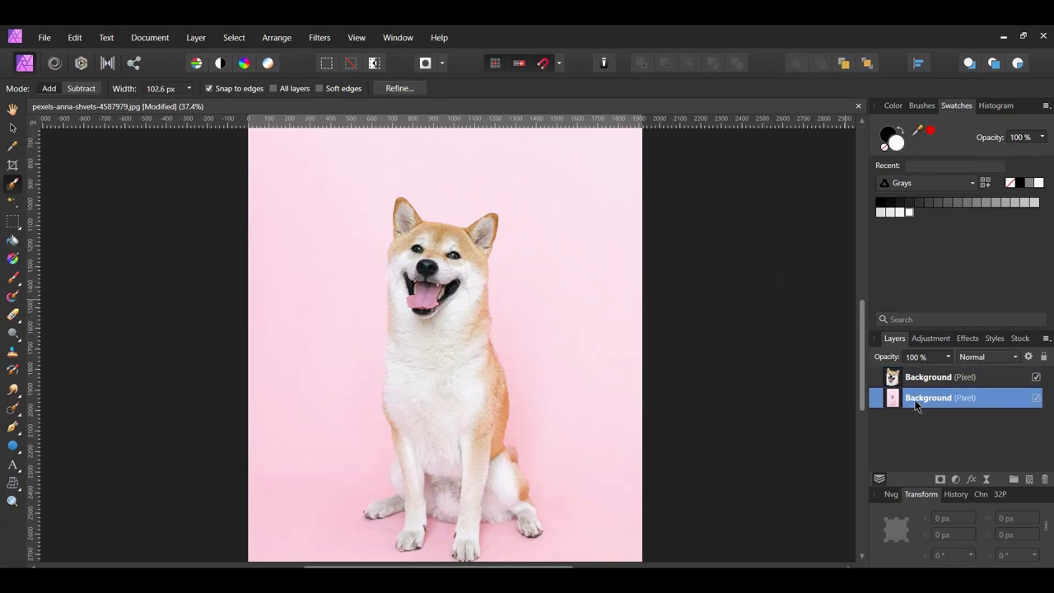
{"action": "key", "text": "ctrl+j"}
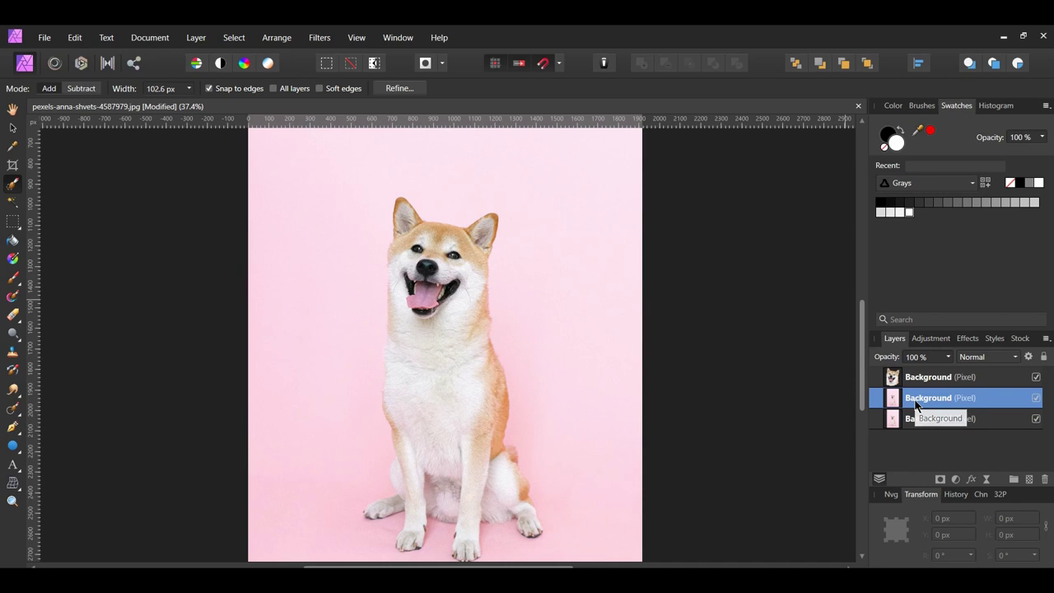
{"action": "left_click", "coordinate": [926, 379]}
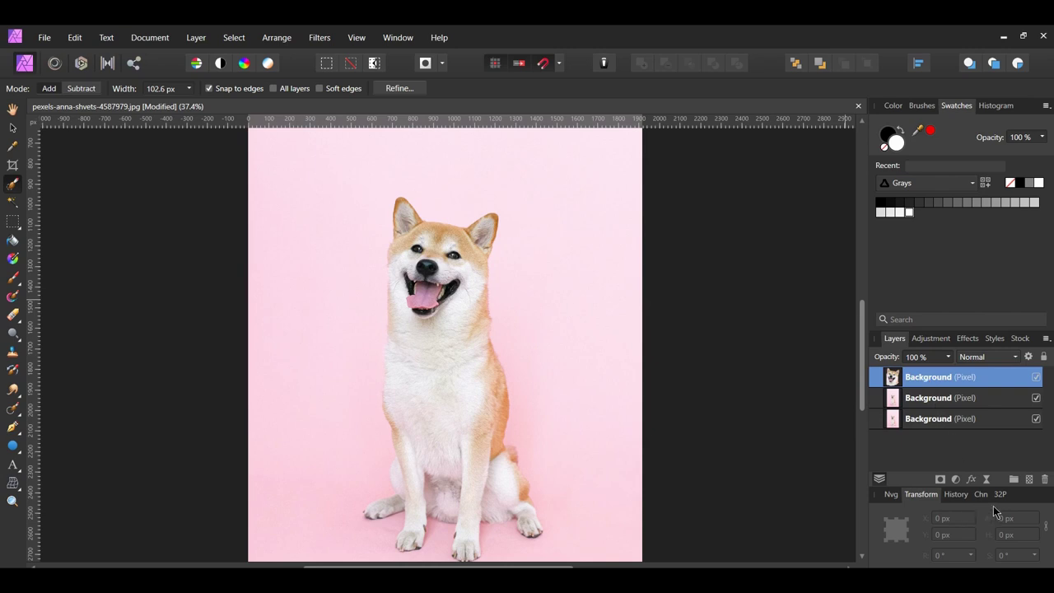
{"action": "left_click", "coordinate": [1046, 527]}
Step: Scale the head layer proportionally up to about 656.5 × 900 px
{"action": "key", "text": "v"}
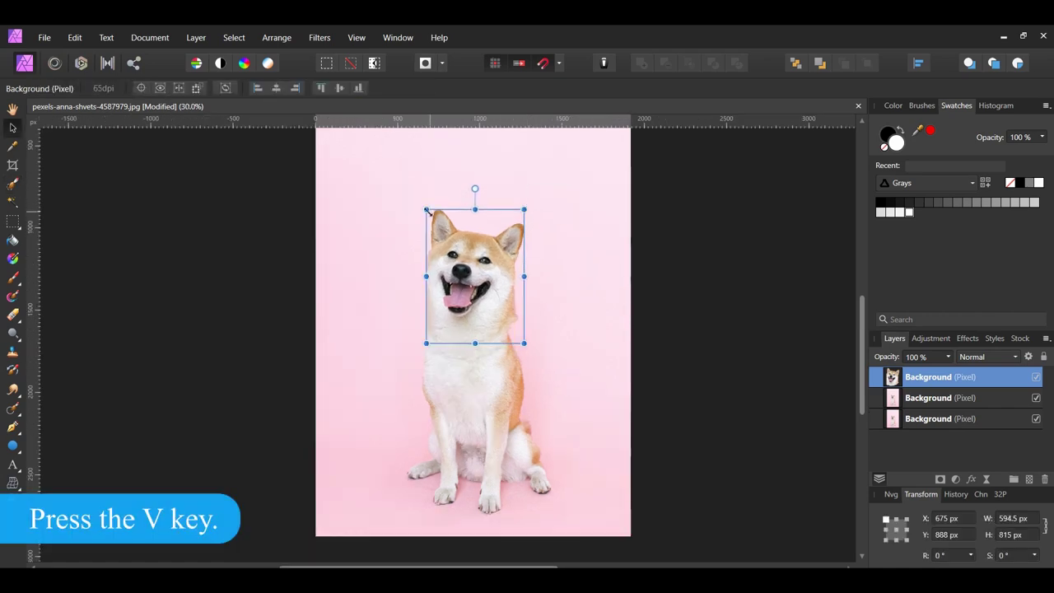
{"action": "left_click_drag", "start_coordinate": [427, 210], "coordinate": [417, 196]}
{"action": "left_click_drag", "start_coordinate": [524, 195], "coordinate": [526, 195]}
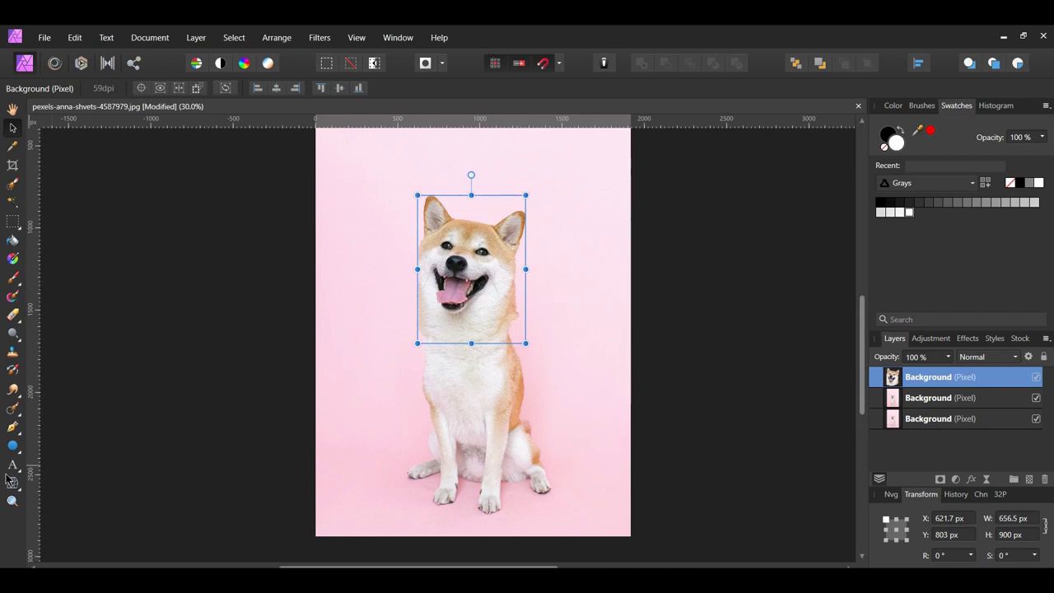
Step: Mesh-warp the head's bottom corners to blend into the body and apply
{"action": "left_click_drag", "start_coordinate": [12, 483], "coordinate": [54, 488]}
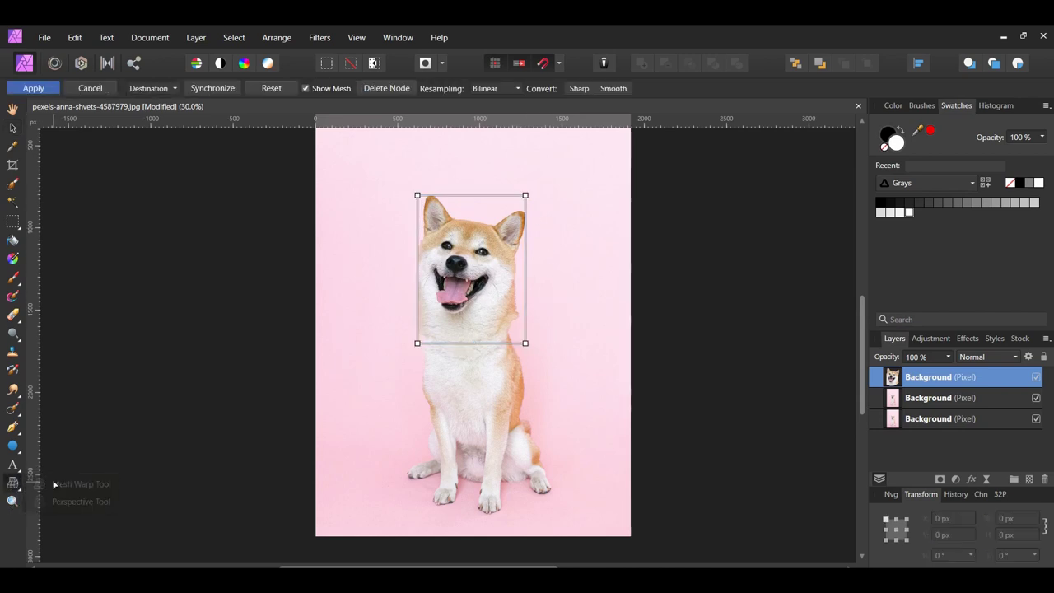
{"action": "left_click_drag", "start_coordinate": [526, 343], "coordinate": [522, 345]}
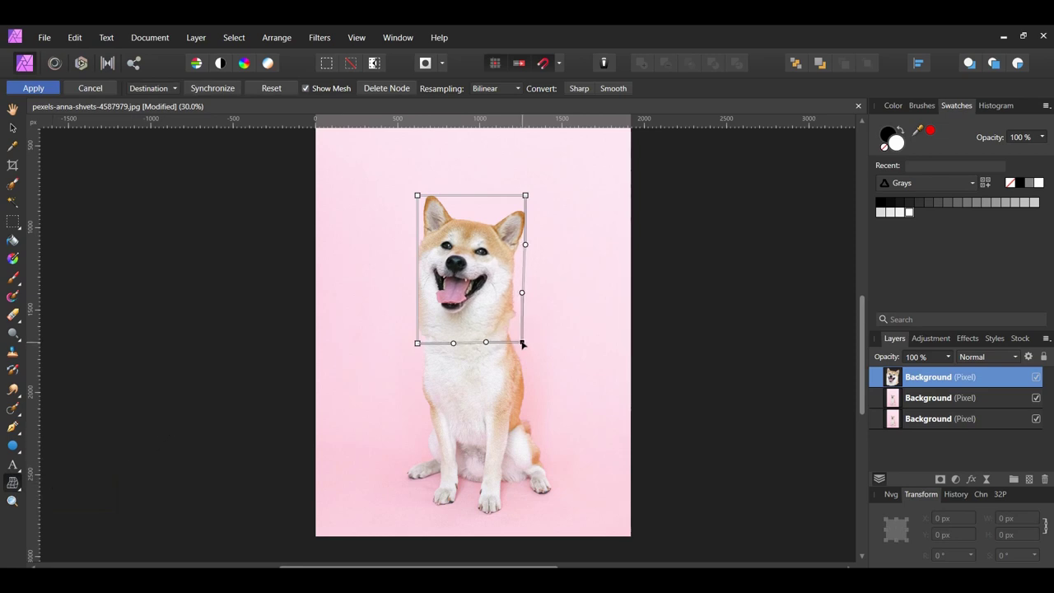
{"action": "left_click_drag", "start_coordinate": [418, 342], "coordinate": [418, 346]}
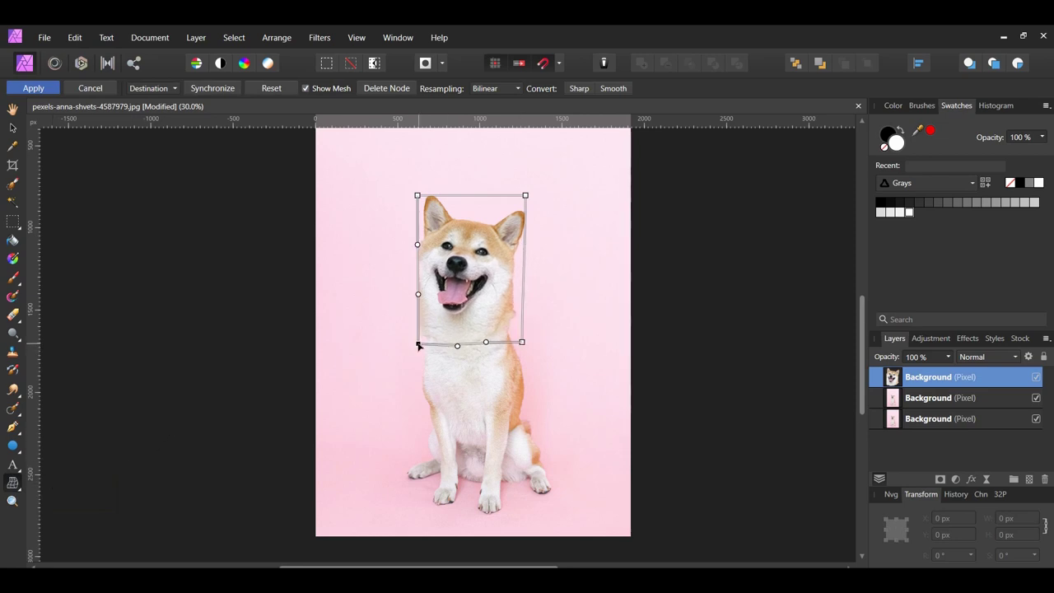
{"action": "left_click", "coordinate": [522, 341]}
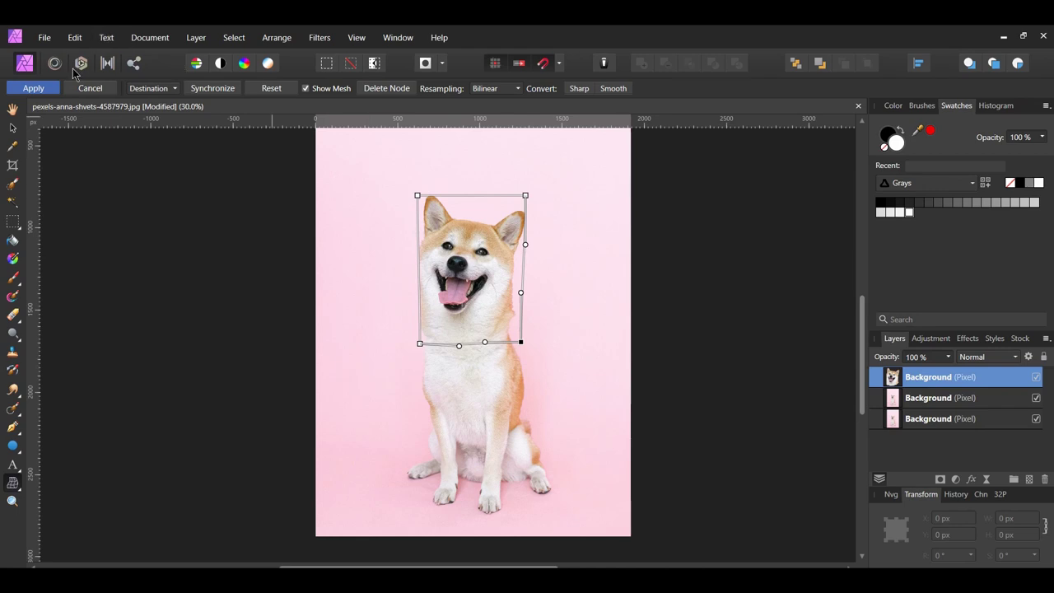
{"action": "left_click", "coordinate": [38, 89]}
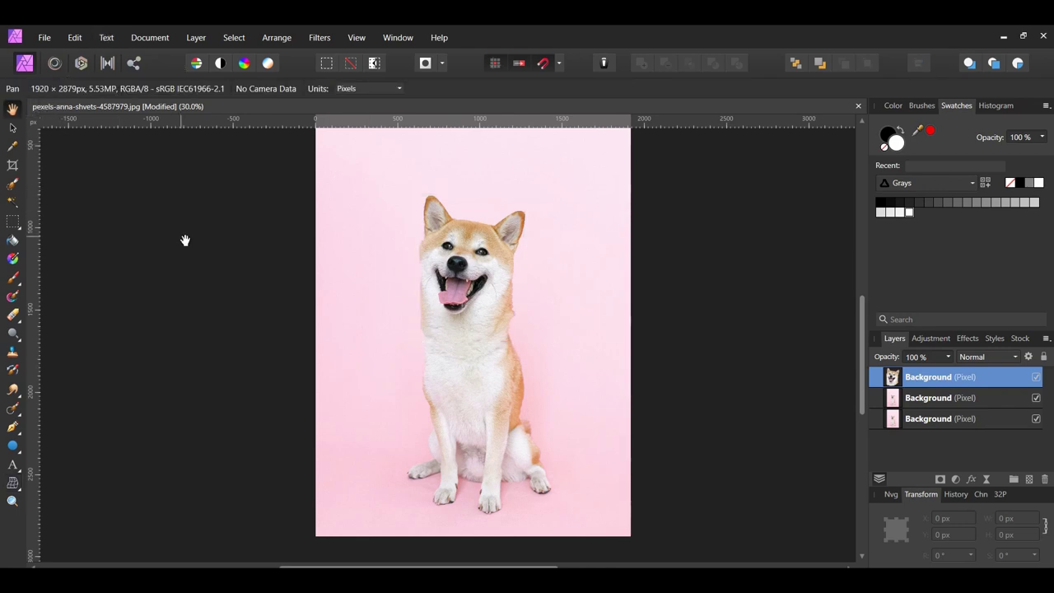
Step: Enter the Liquify persona, shrink the brush to 113.6 px, and zoom to 100%
{"action": "left_click", "coordinate": [54, 64]}
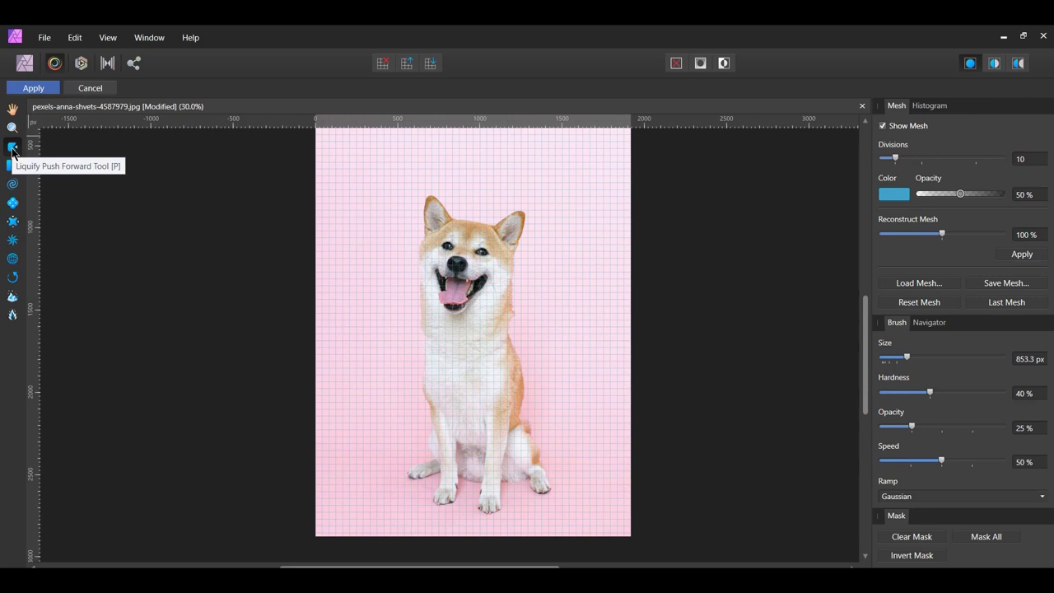
{"action": "key", "text": "bracketleft"}
{"action": "key", "text": "bracketleft"}
{"action": "key", "text": "bracketleft"}
{"action": "key", "text": "bracketleft"}
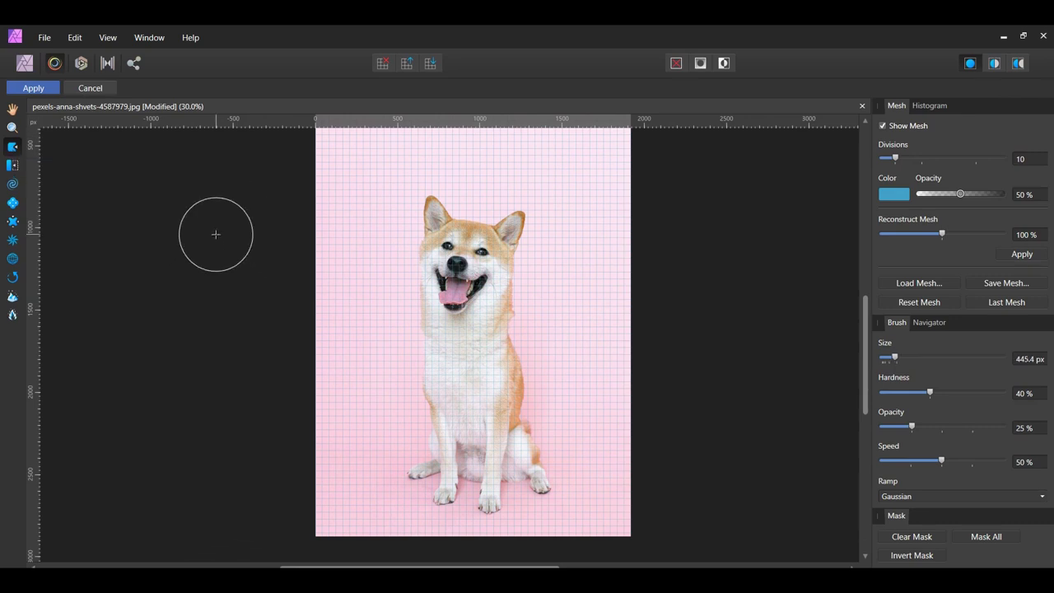
{"action": "key", "text": "bracketleft"}
{"action": "key", "text": "bracketleft"}
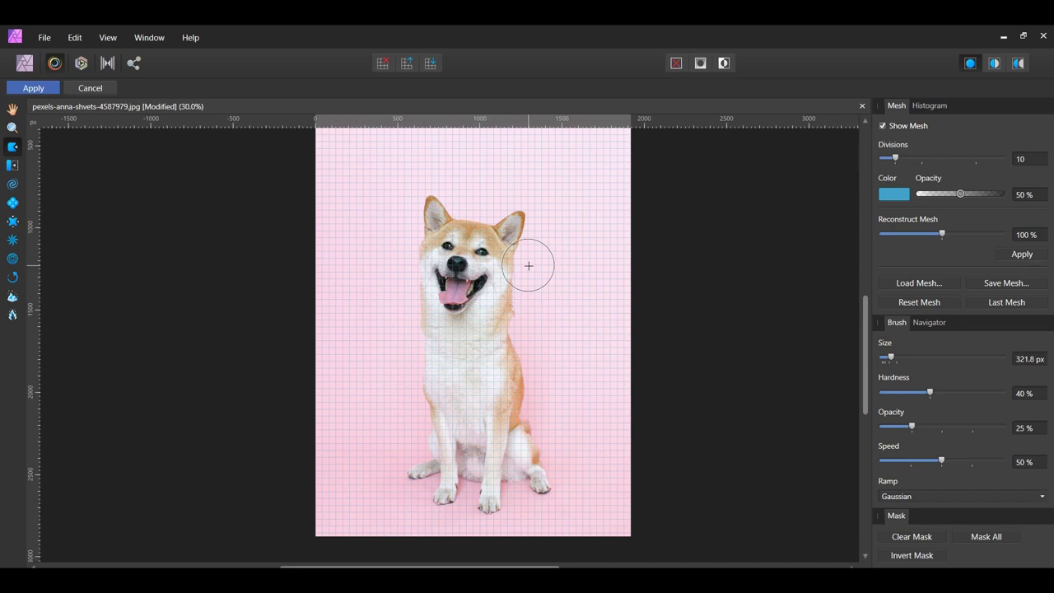
{"action": "key", "text": "bracketleft"}
{"action": "left_click_drag", "start_coordinate": [890, 360], "coordinate": [884, 360]}
{"action": "key", "text": "ctrl+1"}
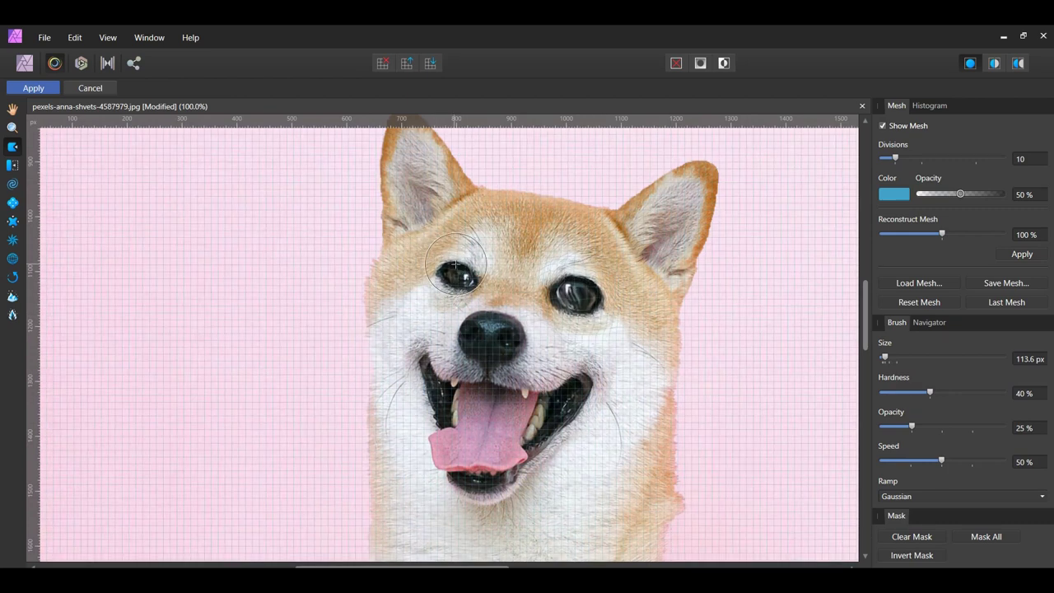
Step: Push the left eye, the nose and the cheek into the mouth corner to exaggerate the face
{"action": "left_click_drag", "start_coordinate": [436, 256], "coordinate": [432, 275]}
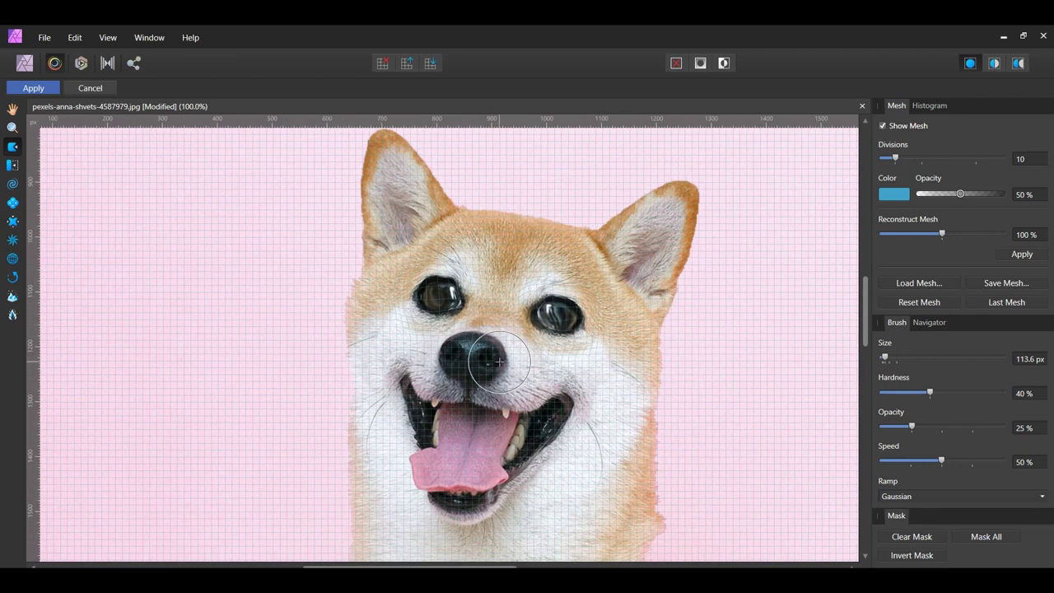
{"action": "mouse_move", "coordinate": [515, 364]}
{"action": "left_mouse_down"}
{"action": "mouse_move", "coordinate": [451, 354]}
{"action": "mouse_move", "coordinate": [535, 369]}
{"action": "mouse_move", "coordinate": [492, 265]}
{"action": "mouse_move", "coordinate": [483, 206]}
{"action": "mouse_move", "coordinate": [479, 215]}
{"action": "mouse_move", "coordinate": [509, 212]}
{"action": "mouse_move", "coordinate": [508, 222]}
{"action": "mouse_move", "coordinate": [471, 205]}
{"action": "mouse_move", "coordinate": [626, 305]}
{"action": "mouse_move", "coordinate": [558, 311]}
{"action": "mouse_move", "coordinate": [565, 399]}
{"action": "mouse_move", "coordinate": [586, 379]}
{"action": "left_mouse_up"}
{"action": "mouse_move", "coordinate": [386, 364]}
{"action": "left_mouse_down"}
{"action": "mouse_move", "coordinate": [398, 421]}
{"action": "mouse_move", "coordinate": [412, 391]}
{"action": "mouse_move", "coordinate": [448, 399]}
{"action": "mouse_move", "coordinate": [452, 388]}
{"action": "mouse_move", "coordinate": [482, 405]}
{"action": "mouse_move", "coordinate": [549, 403]}
{"action": "mouse_move", "coordinate": [539, 383]}
{"action": "mouse_move", "coordinate": [549, 383]}
{"action": "mouse_move", "coordinate": [585, 407]}
{"action": "left_mouse_up"}
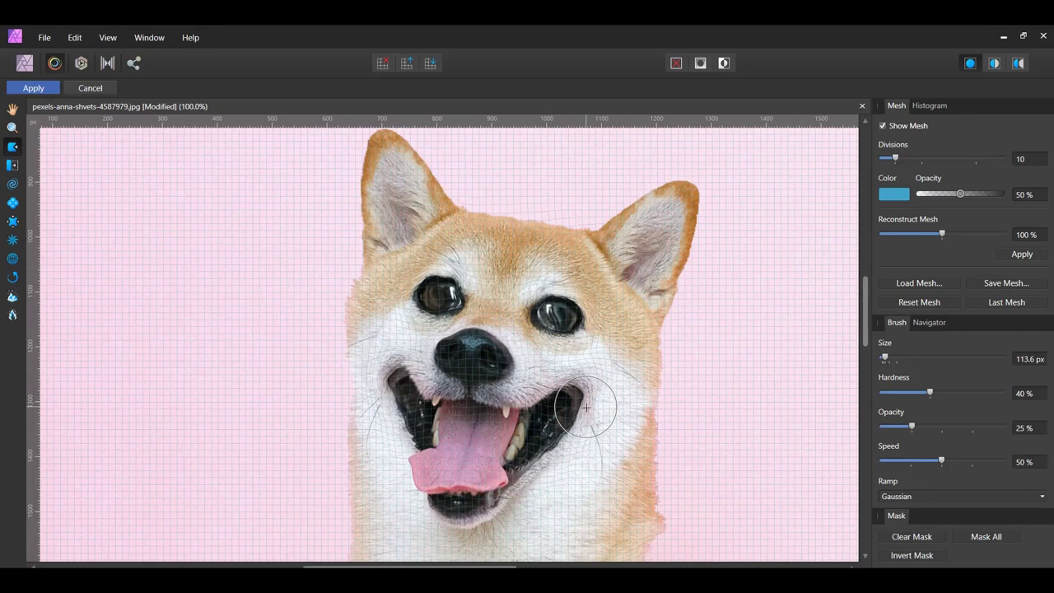
Step: Reshape the dog's left and right cheek edges with the push brush
{"action": "scroll", "coordinate": [610, 383], "scroll_direction": "down", "scroll_amount": 3}
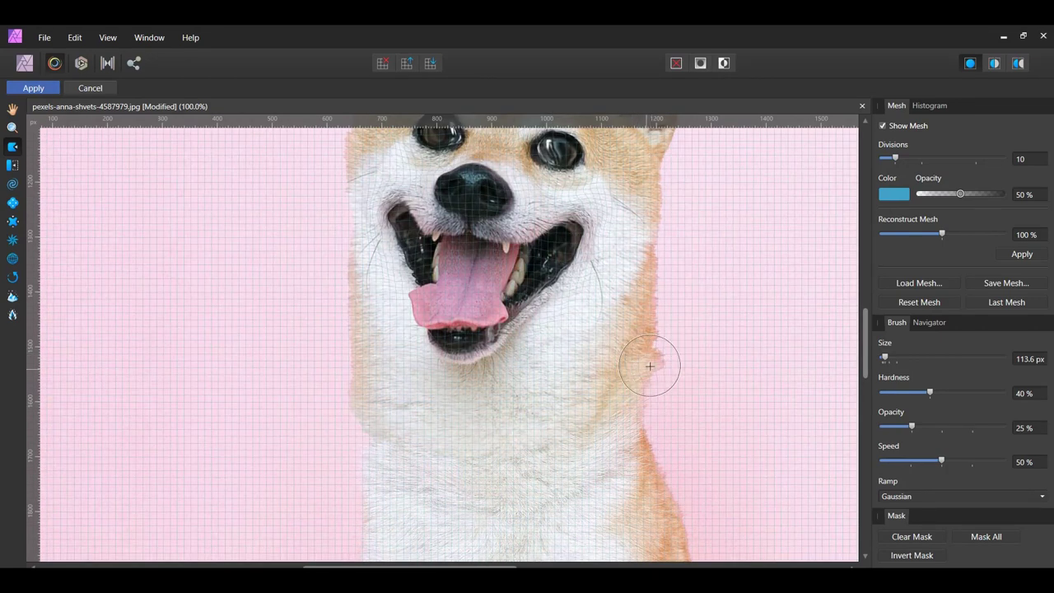
{"action": "mouse_move", "coordinate": [656, 359]}
{"action": "left_mouse_down"}
{"action": "mouse_move", "coordinate": [635, 360]}
{"action": "mouse_move", "coordinate": [654, 372]}
{"action": "mouse_move", "coordinate": [637, 372]}
{"action": "left_mouse_up"}
{"action": "mouse_move", "coordinate": [362, 358]}
{"action": "left_mouse_down"}
{"action": "mouse_move", "coordinate": [384, 353]}
{"action": "mouse_move", "coordinate": [349, 330]}
{"action": "mouse_move", "coordinate": [375, 341]}
{"action": "left_mouse_up"}
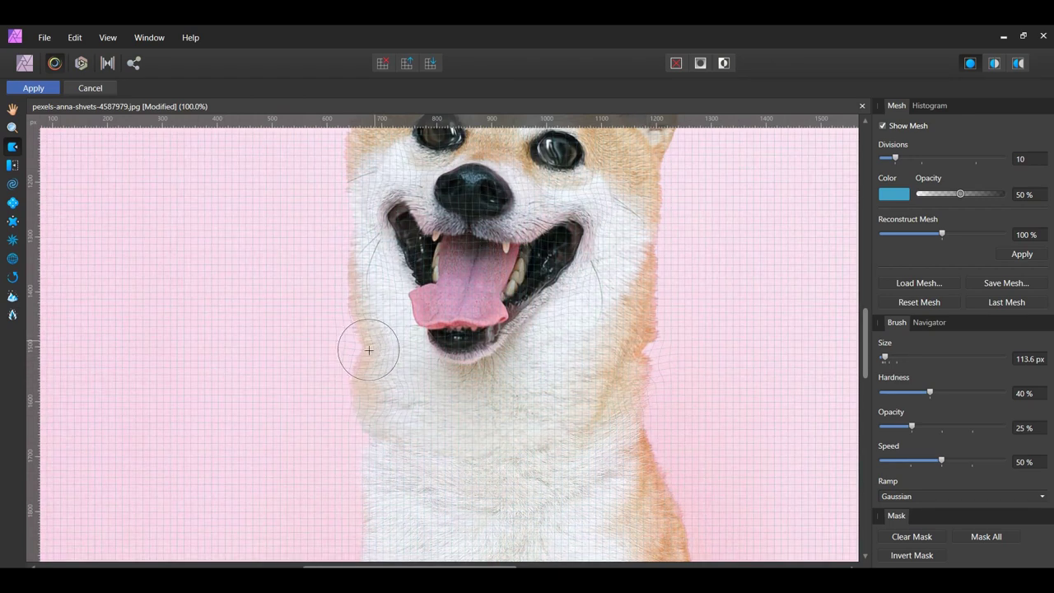
Step: Reshape both outer ear edges, fit the view, and apply the liquify
{"action": "scroll", "coordinate": [624, 401], "scroll_direction": "up", "scroll_amount": 2}
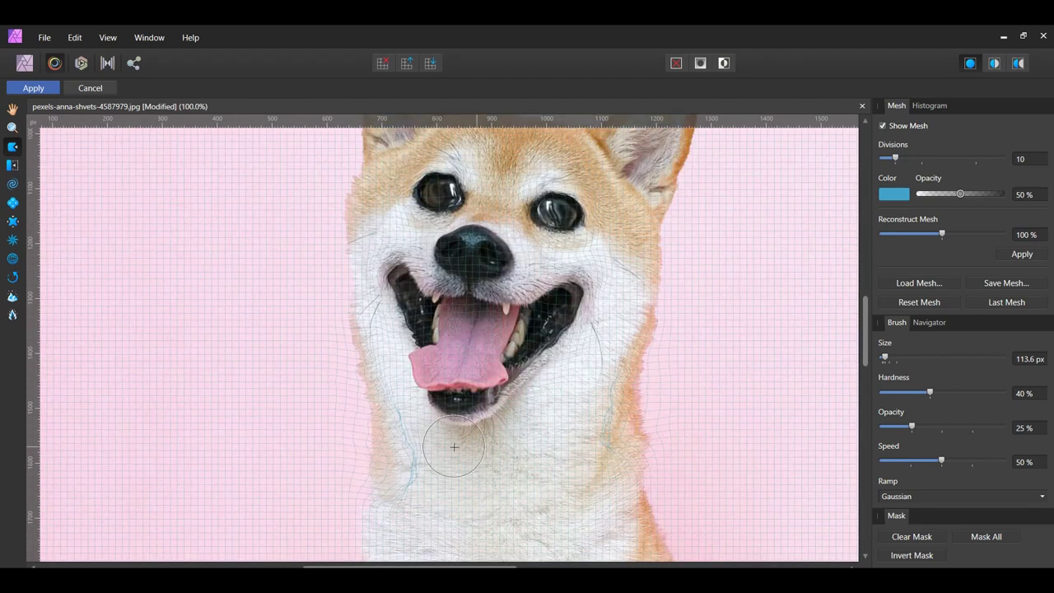
{"action": "scroll", "coordinate": [536, 440], "scroll_direction": "up", "scroll_amount": 2}
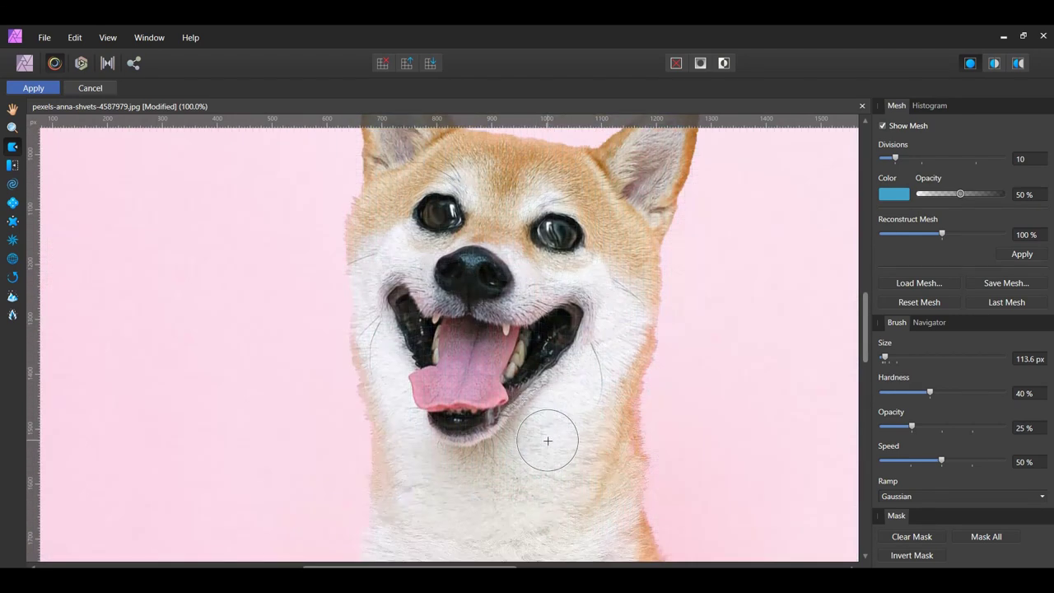
{"action": "scroll", "coordinate": [546, 438], "scroll_direction": "up", "scroll_amount": 5}
{"action": "mouse_move", "coordinate": [401, 273]}
{"action": "left_mouse_down"}
{"action": "mouse_move", "coordinate": [354, 217]}
{"action": "mouse_move", "coordinate": [368, 238]}
{"action": "mouse_move", "coordinate": [358, 238]}
{"action": "mouse_move", "coordinate": [341, 318]}
{"action": "left_mouse_up"}
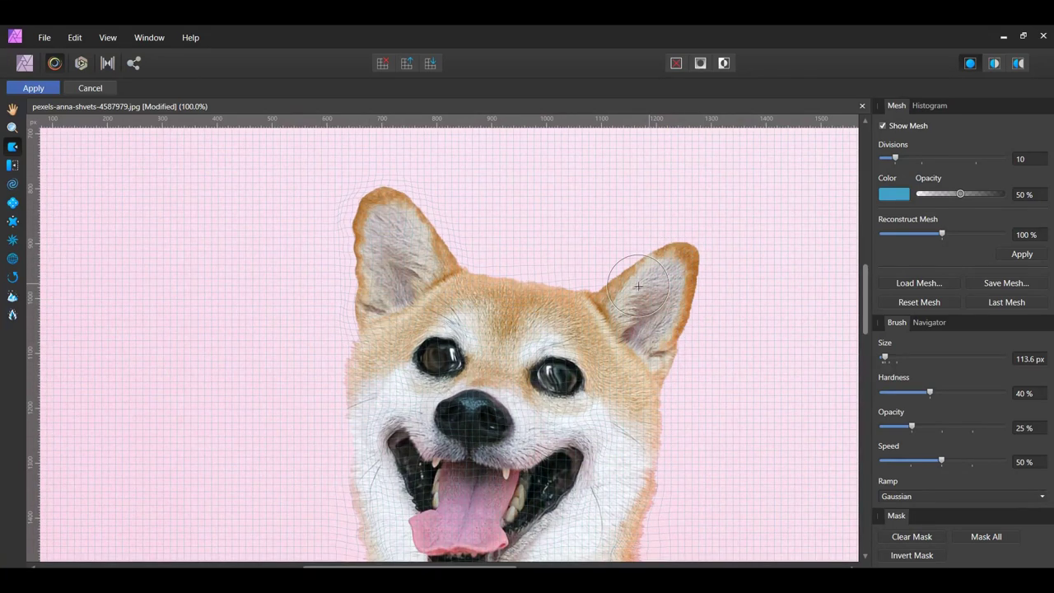
{"action": "mouse_move", "coordinate": [675, 239]}
{"action": "left_mouse_down"}
{"action": "mouse_move", "coordinate": [687, 228]}
{"action": "mouse_move", "coordinate": [708, 240]}
{"action": "mouse_move", "coordinate": [703, 255]}
{"action": "left_mouse_up"}
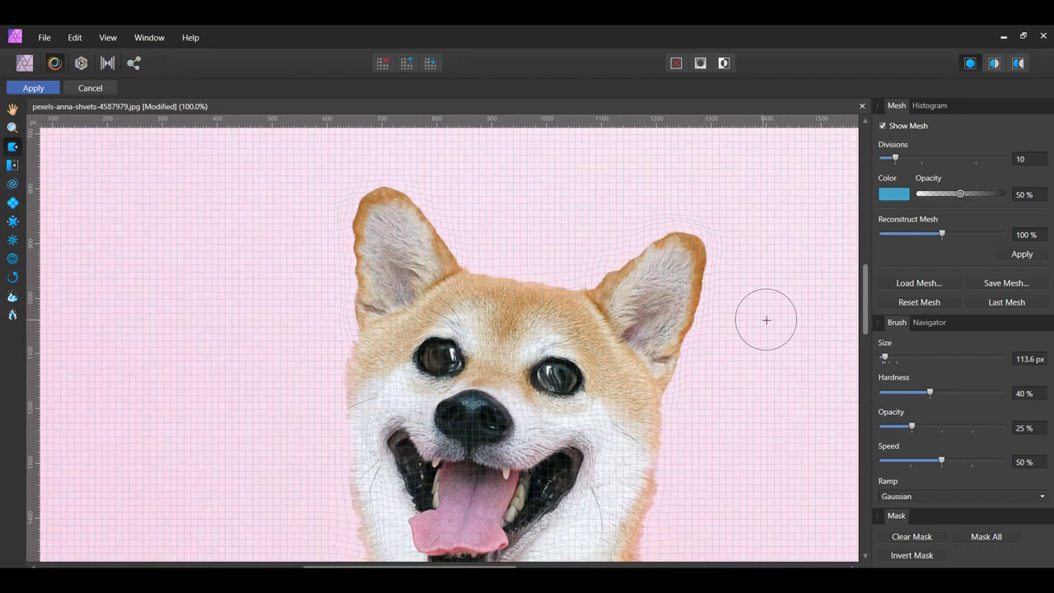
{"action": "key", "text": "ctrl+0"}
{"action": "left_click", "coordinate": [33, 88]}
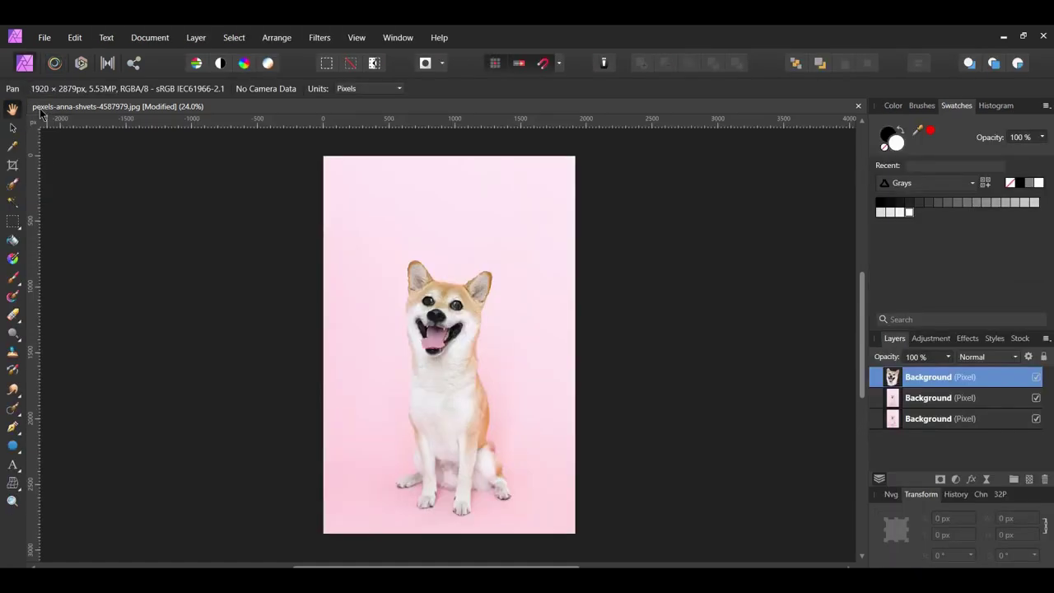
Step: On the second Background layer, liquify both neck edges to slim the neck and apply
{"action": "left_click", "coordinate": [921, 398]}
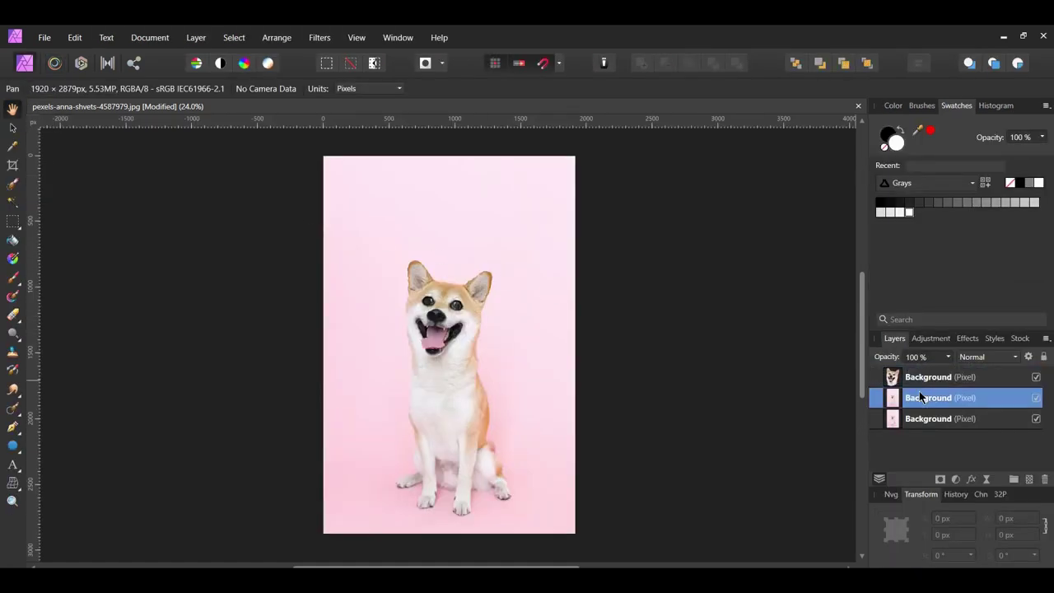
{"action": "left_click", "coordinate": [54, 63]}
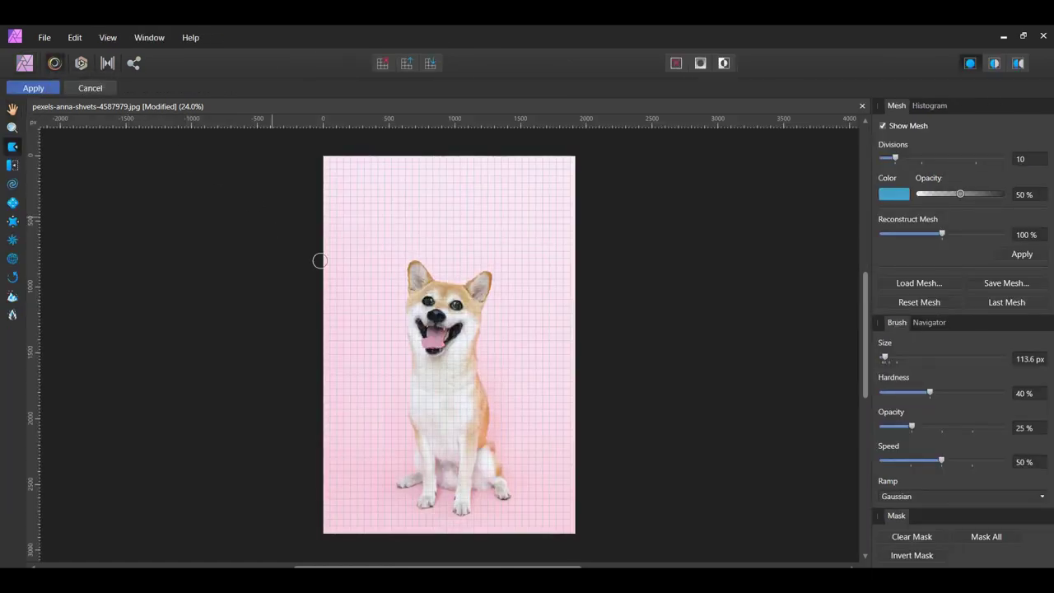
{"action": "scroll", "coordinate": [491, 388], "scroll_direction": "up", "scroll_amount": 3}
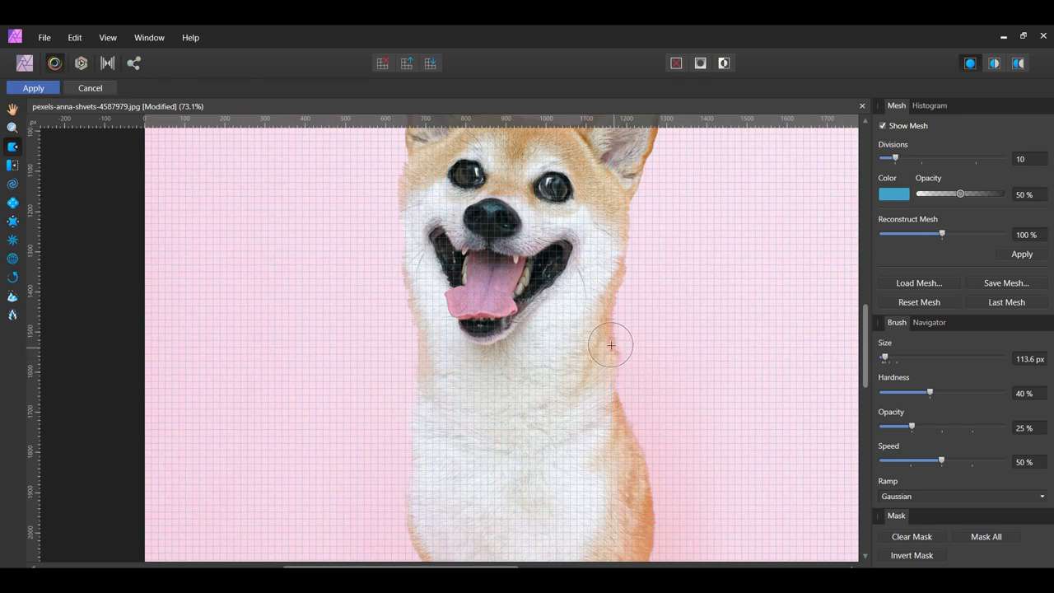
{"action": "mouse_move", "coordinate": [617, 337]}
{"action": "left_mouse_down"}
{"action": "mouse_move", "coordinate": [603, 335]}
{"action": "mouse_move", "coordinate": [617, 358]}
{"action": "mouse_move", "coordinate": [602, 365]}
{"action": "mouse_move", "coordinate": [619, 352]}
{"action": "mouse_move", "coordinate": [605, 337]}
{"action": "mouse_move", "coordinate": [610, 352]}
{"action": "left_mouse_up"}
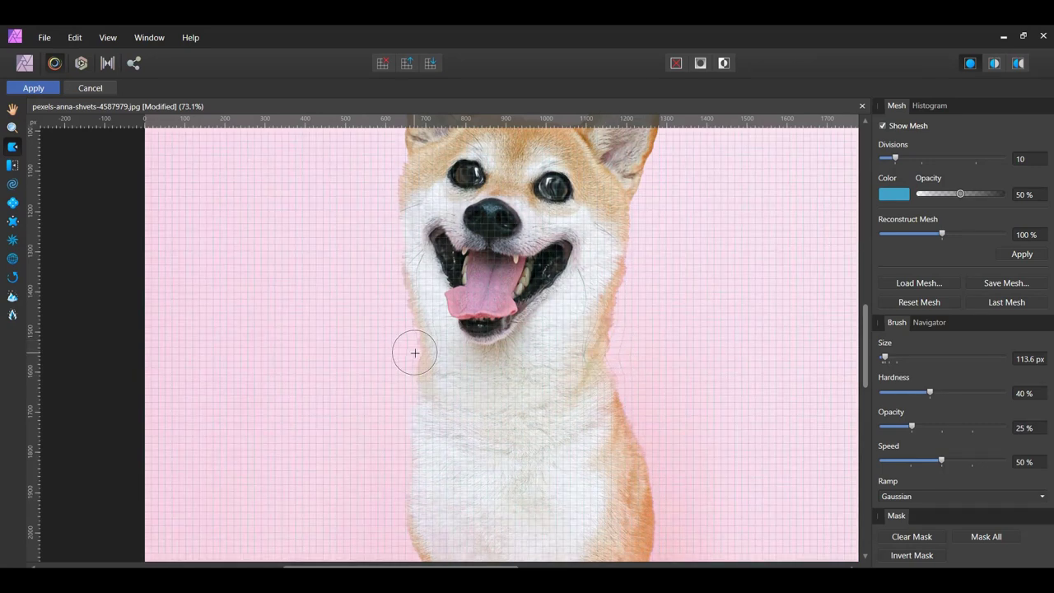
{"action": "mouse_move", "coordinate": [415, 351]}
{"action": "left_mouse_down"}
{"action": "mouse_move", "coordinate": [431, 355]}
{"action": "mouse_move", "coordinate": [415, 367]}
{"action": "mouse_move", "coordinate": [423, 372]}
{"action": "left_mouse_up"}
{"action": "left_click", "coordinate": [13, 90]}
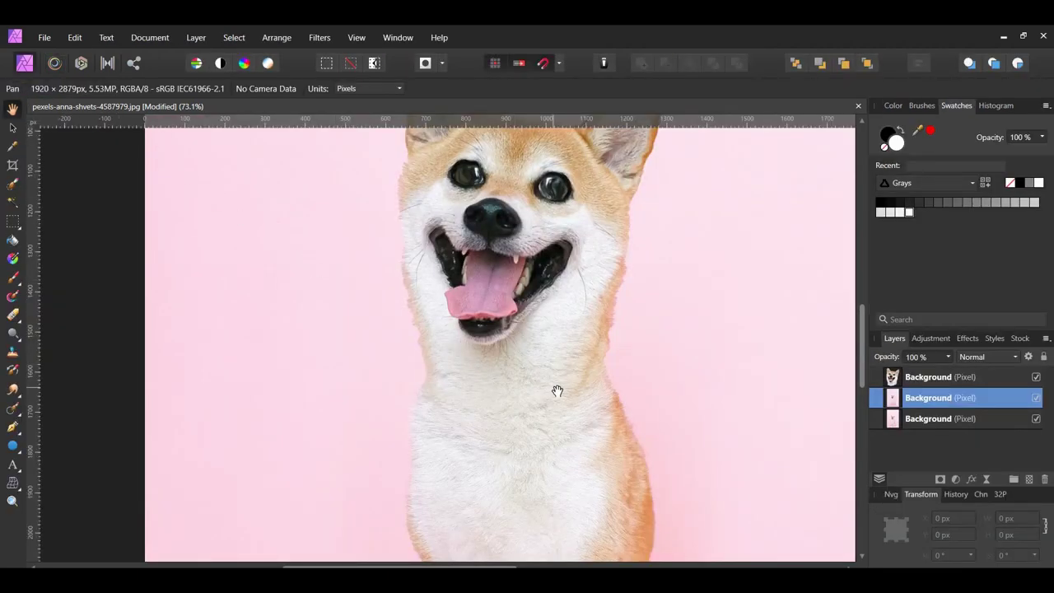
Step: Hide the bottom layer and Merge Visible the top layers into a new combined layer
{"action": "key", "text": "ctrl+0"}
{"action": "key", "text": "v"}
{"action": "left_click", "coordinate": [1036, 419]}
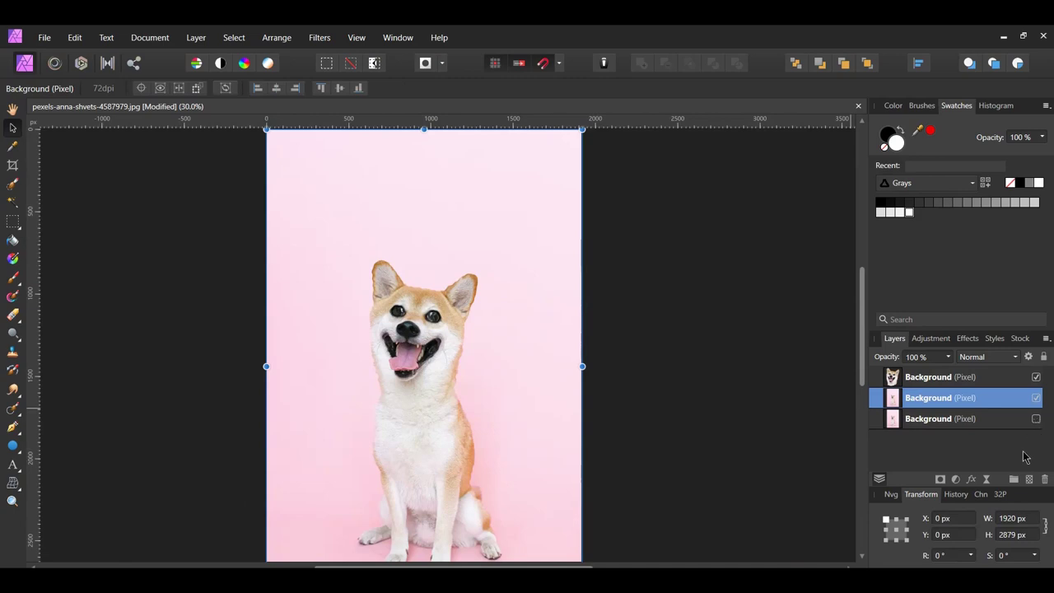
{"action": "left_click", "coordinate": [969, 378], "text": "shift"}
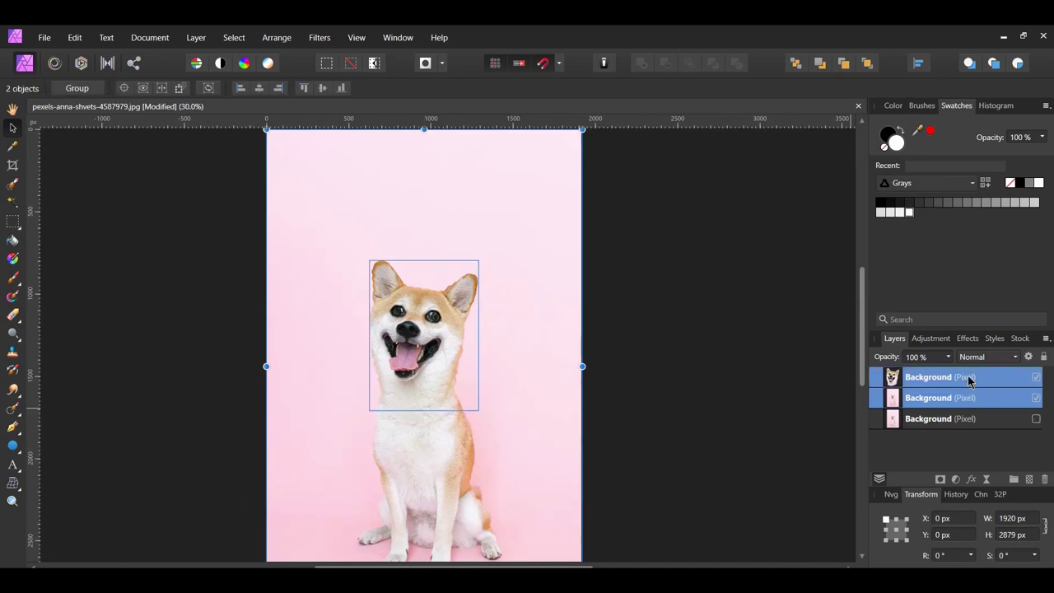
{"action": "right_click", "coordinate": [969, 379]}
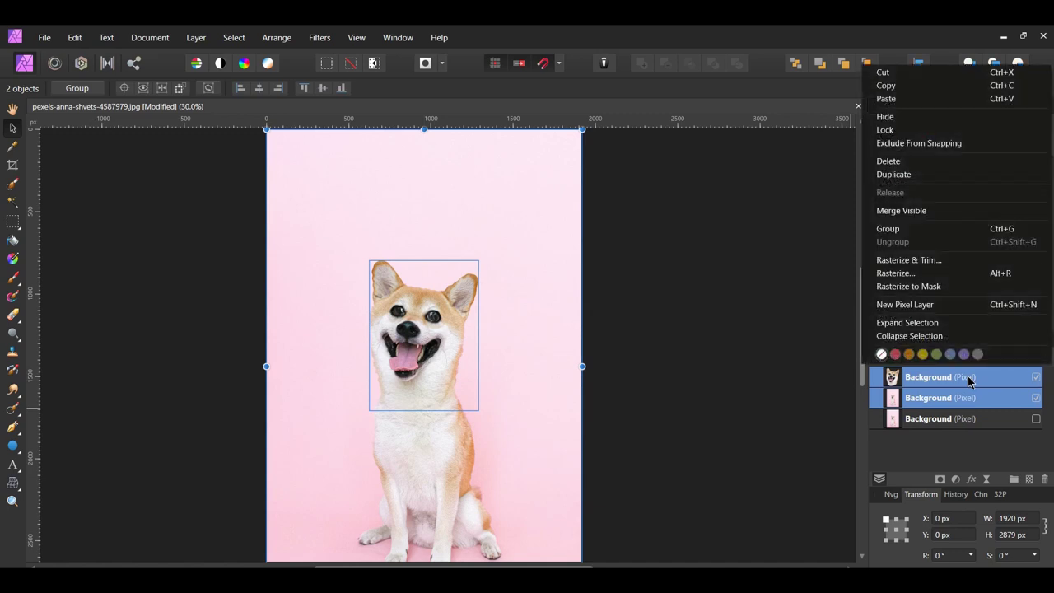
{"action": "left_click", "coordinate": [930, 211]}
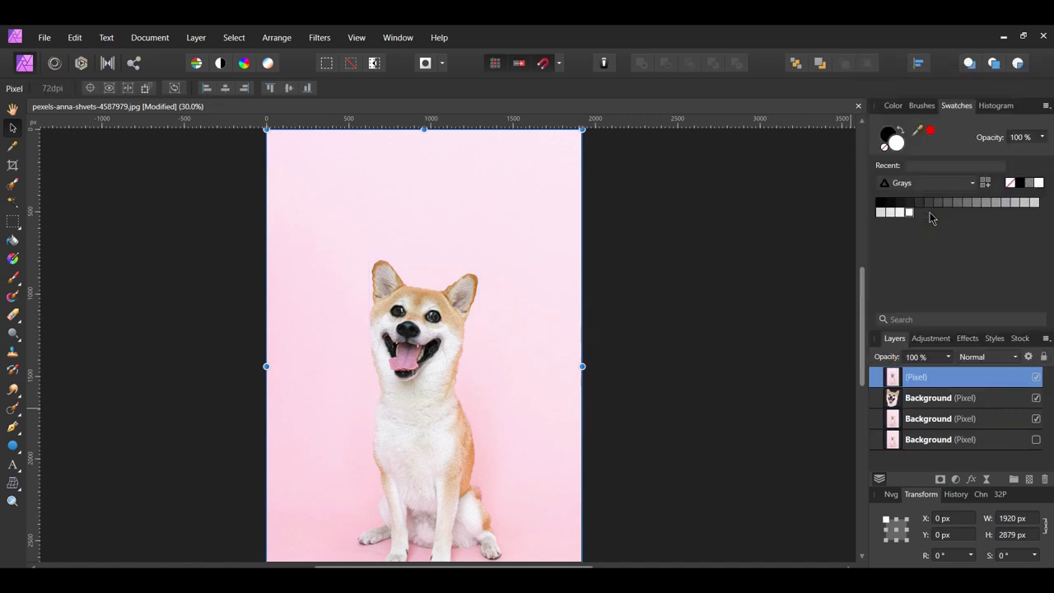
Step: Hide the original head and Background layers and select the new merged layer
{"action": "left_click", "coordinate": [956, 398]}
{"action": "left_click", "coordinate": [1012, 419], "text": "shift"}
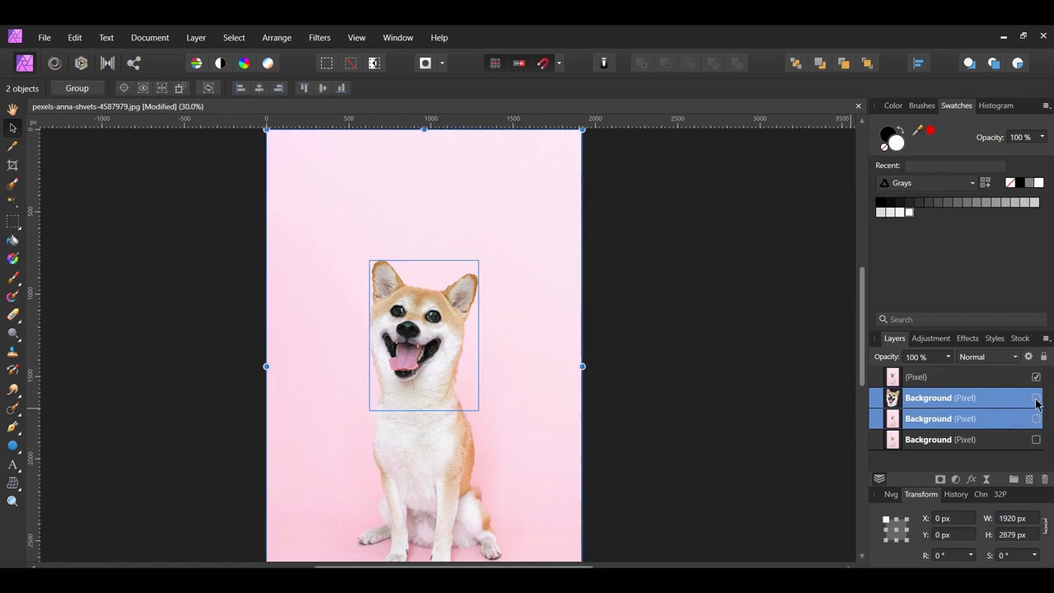
{"action": "left_click", "coordinate": [927, 378]}
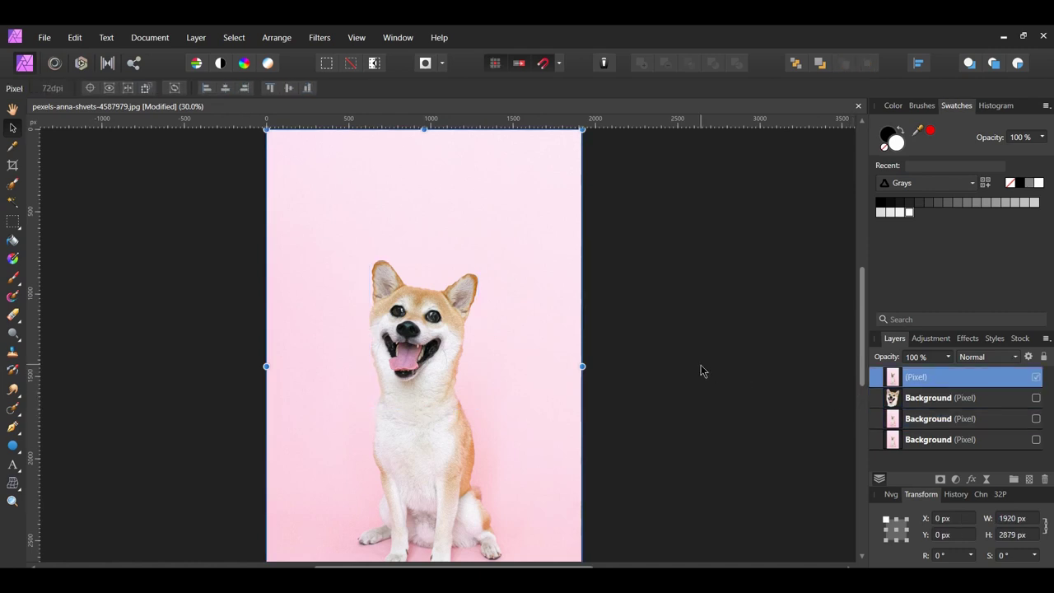
{"action": "scroll", "coordinate": [701, 370], "scroll_direction": "down", "scroll_amount": 1}
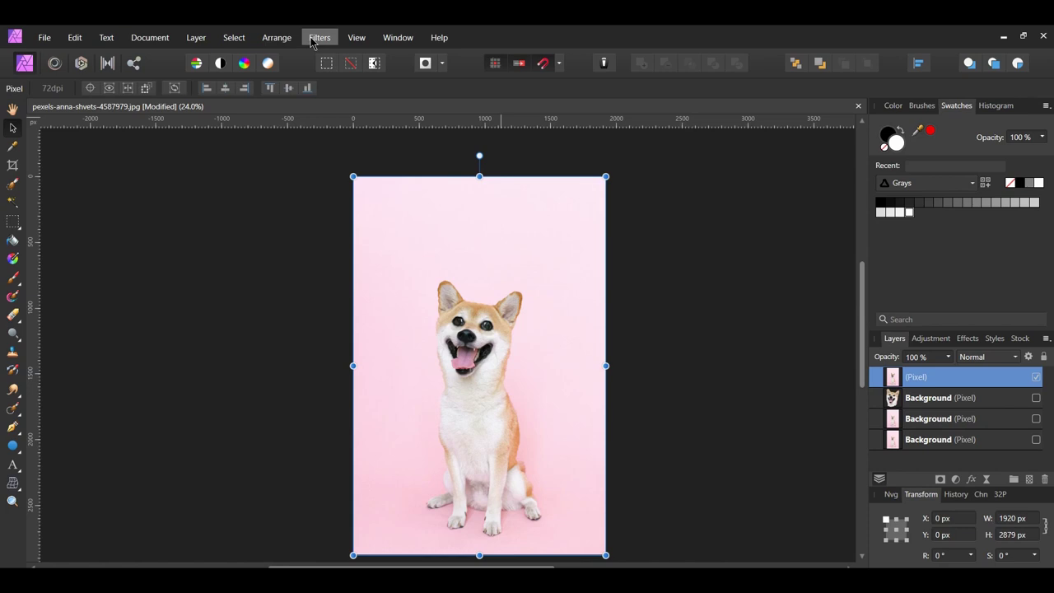
Step: Apply Filters > Blur > Bilateral Blur with 3 px radius and 20% tolerance
{"action": "left_click", "coordinate": [312, 39]}
{"action": "mouse_move", "coordinate": [361, 71]}
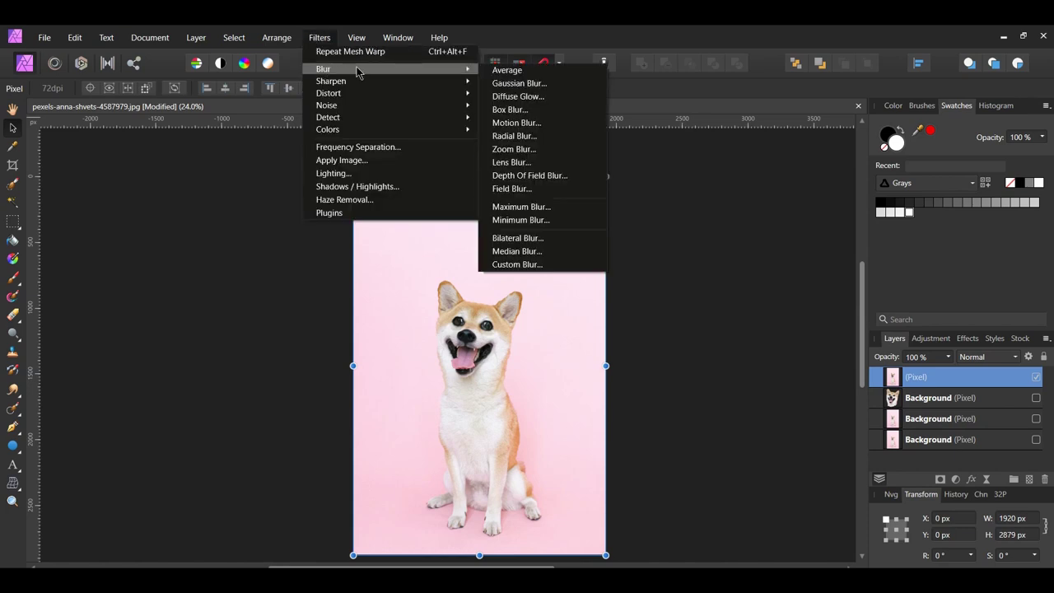
{"action": "left_click", "coordinate": [546, 237]}
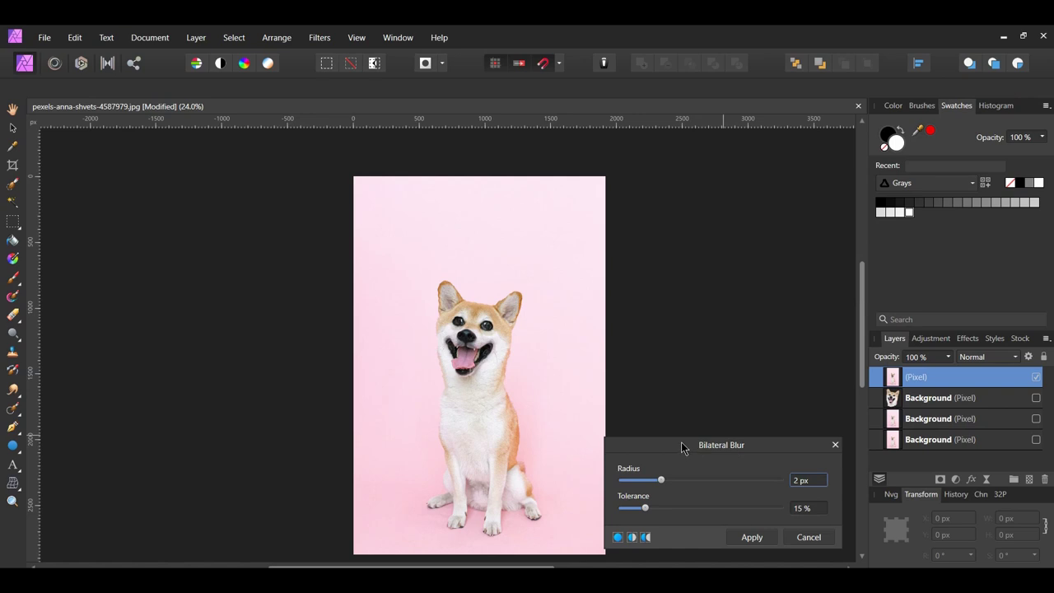
{"action": "left_click", "coordinate": [813, 479]}
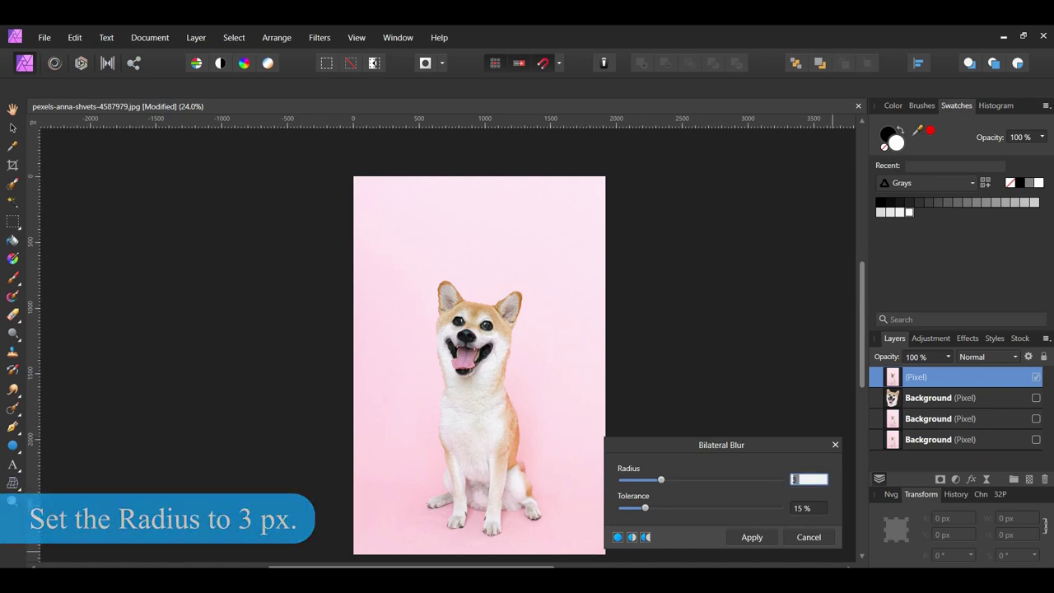
{"action": "type", "text": "3"}
{"action": "key", "text": "Return"}
{"action": "left_click", "coordinate": [816, 506]}
{"action": "type", "text": "2"}
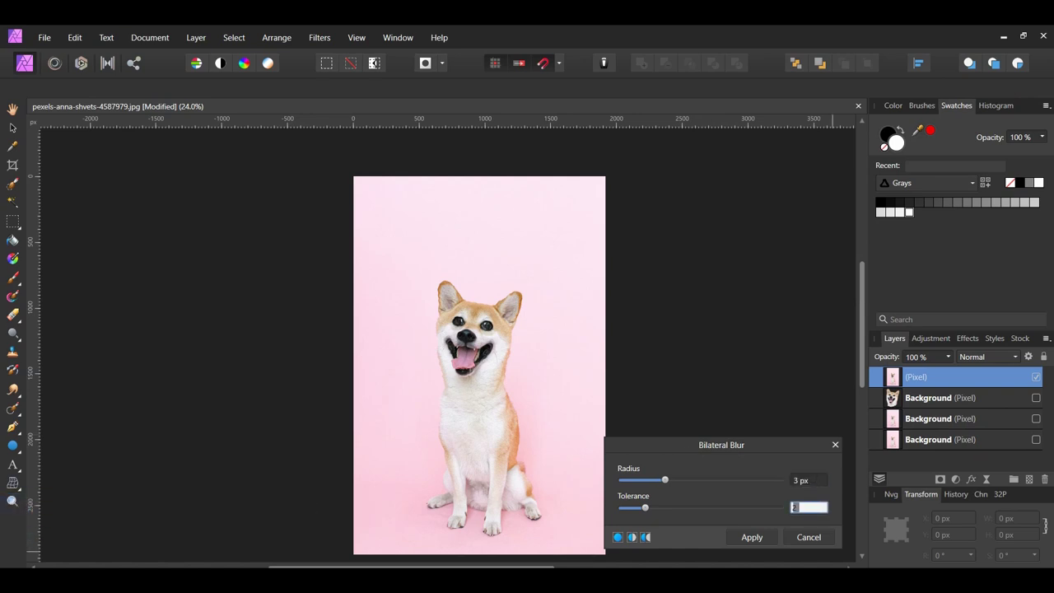
{"action": "type", "text": "0"}
{"action": "key", "text": "Return"}
{"action": "left_click", "coordinate": [751, 538]}
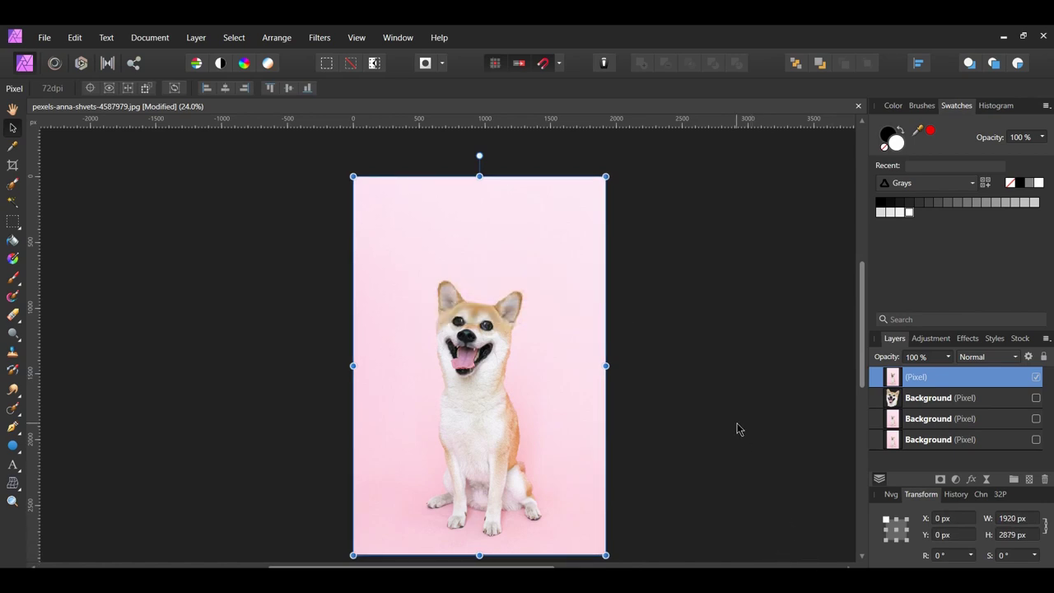
{"action": "left_click", "coordinate": [737, 426]}
{"action": "left_click", "coordinate": [1037, 378]}
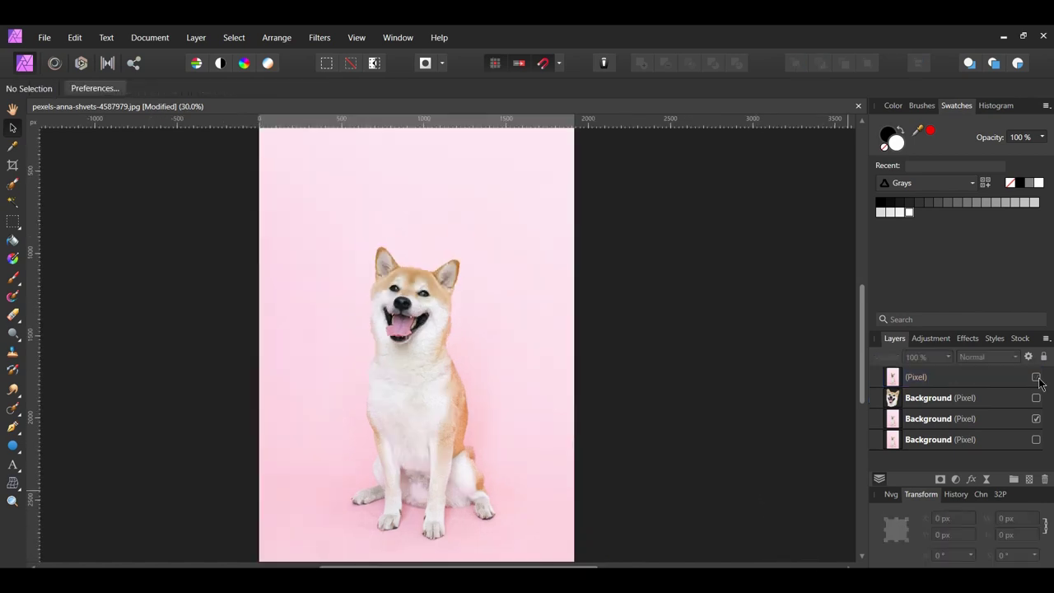
{"action": "left_click", "coordinate": [1037, 378]}
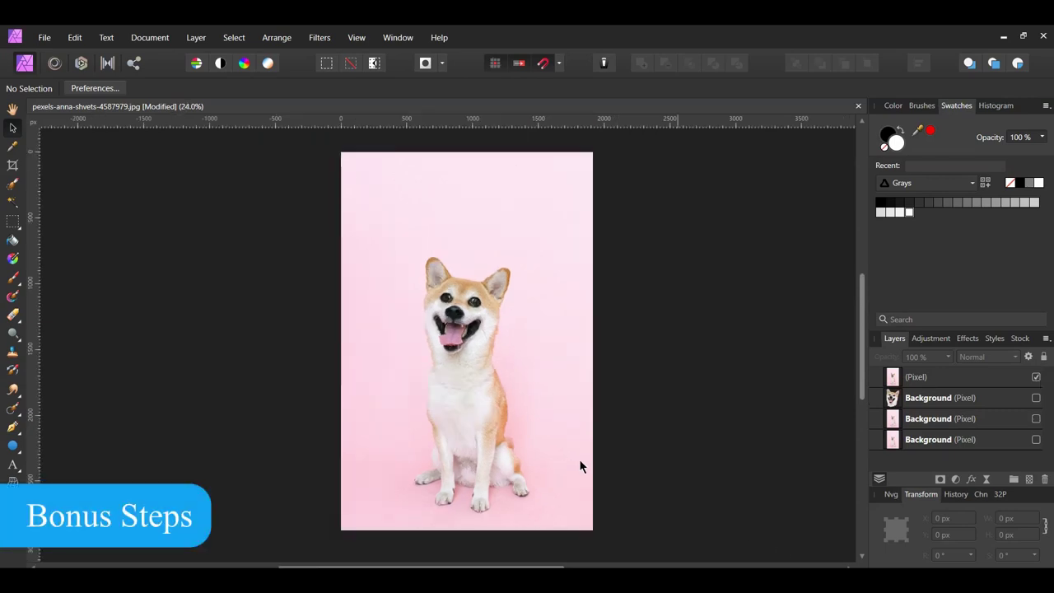
{"action": "left_click", "coordinate": [12, 466]}
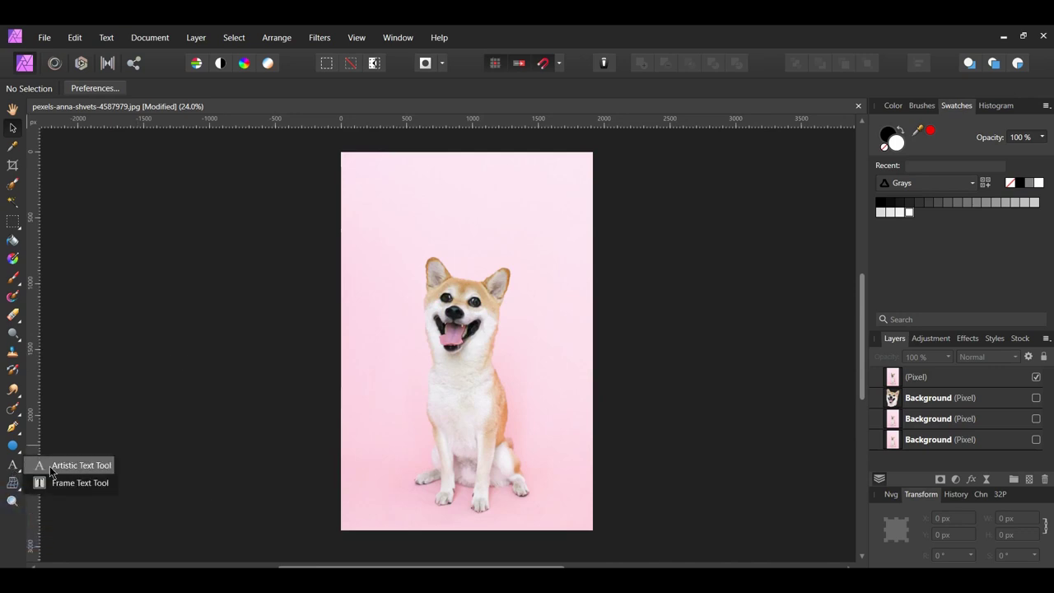
Step: Place the text 'It's not the size of the dog in the fight' at the poster's top-left
{"action": "left_click", "coordinate": [79, 466]}
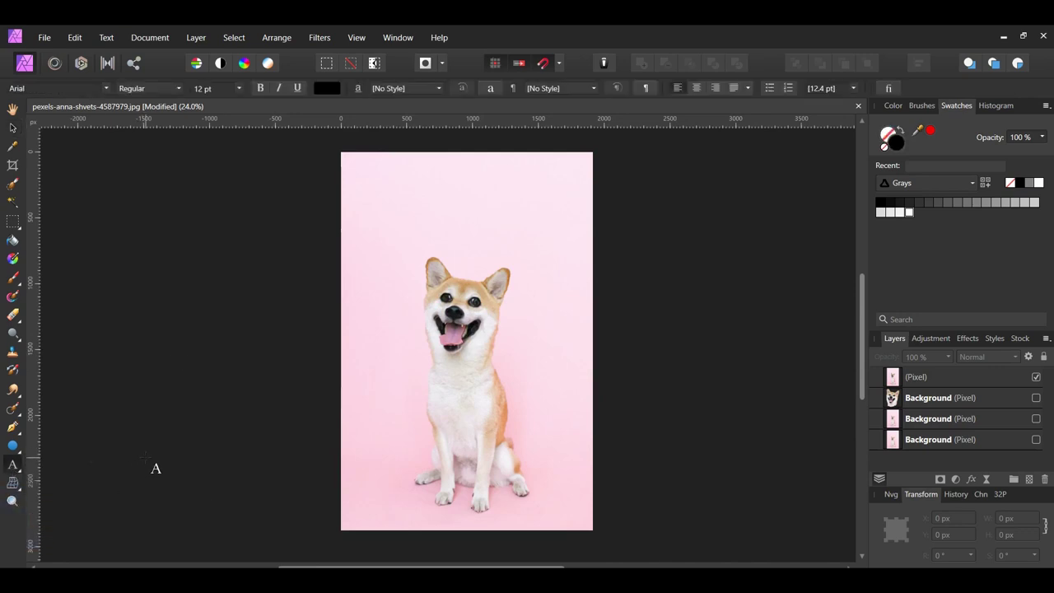
{"action": "left_click_drag", "start_coordinate": [351, 163], "coordinate": [360, 182]}
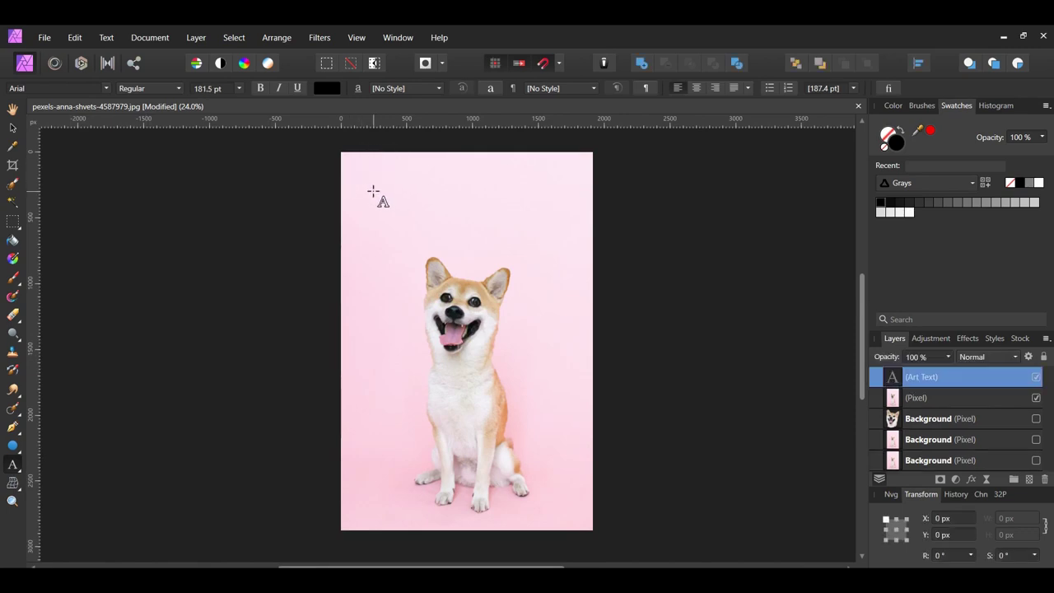
{"action": "key", "text": "ctrl+v"}
{"action": "type", "text": "the fight"}
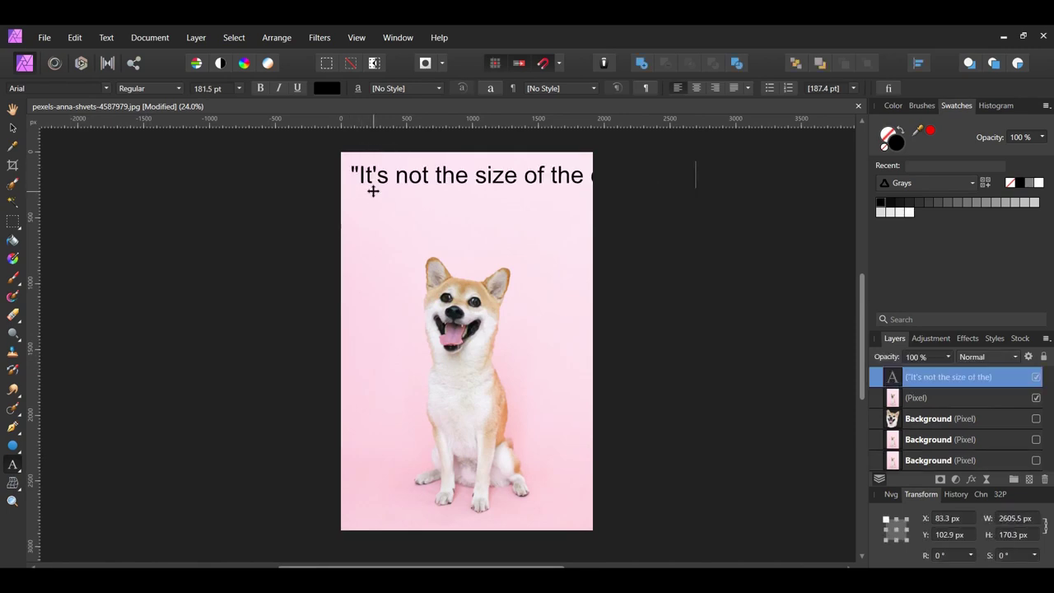
{"action": "key", "text": "Escape"}
Step: Scale the quote line to the poster width and duplicate its layer
{"action": "key", "text": "v"}
{"action": "left_click_drag", "start_coordinate": [754, 196], "coordinate": [589, 174]}
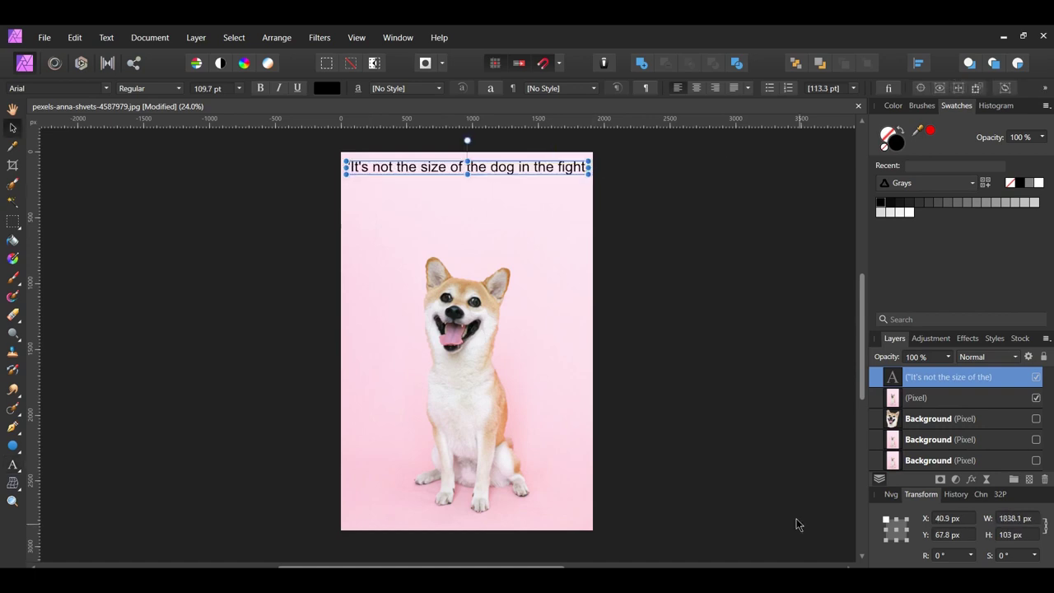
{"action": "key", "text": "ctrl+j"}
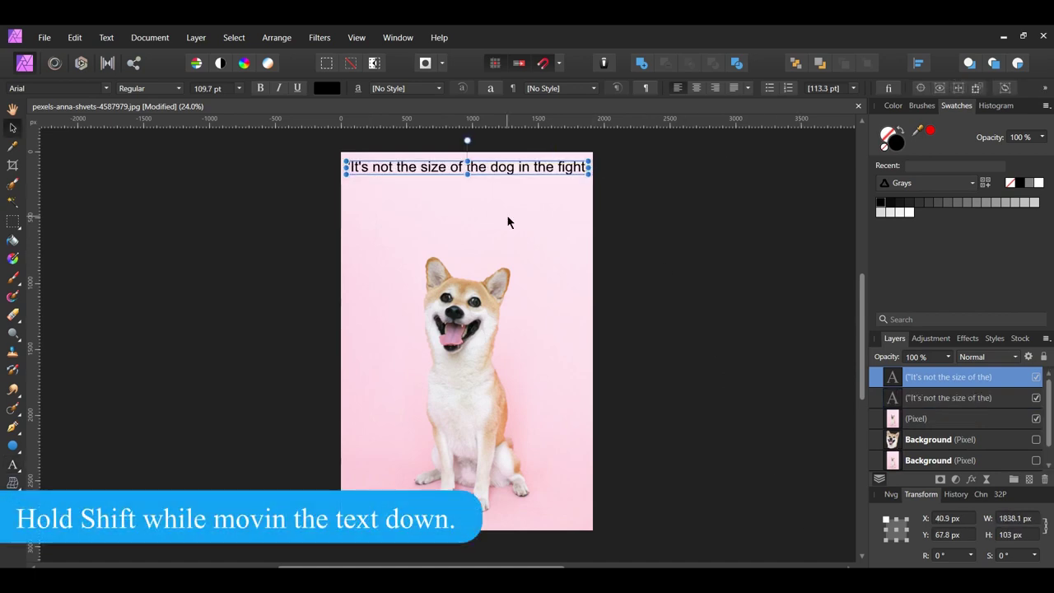
Step: Move the copied line down and retype it as 'It's the size of the fight in the dog.'
{"action": "left_click_drag", "start_coordinate": [445, 168], "coordinate": [440, 192]}
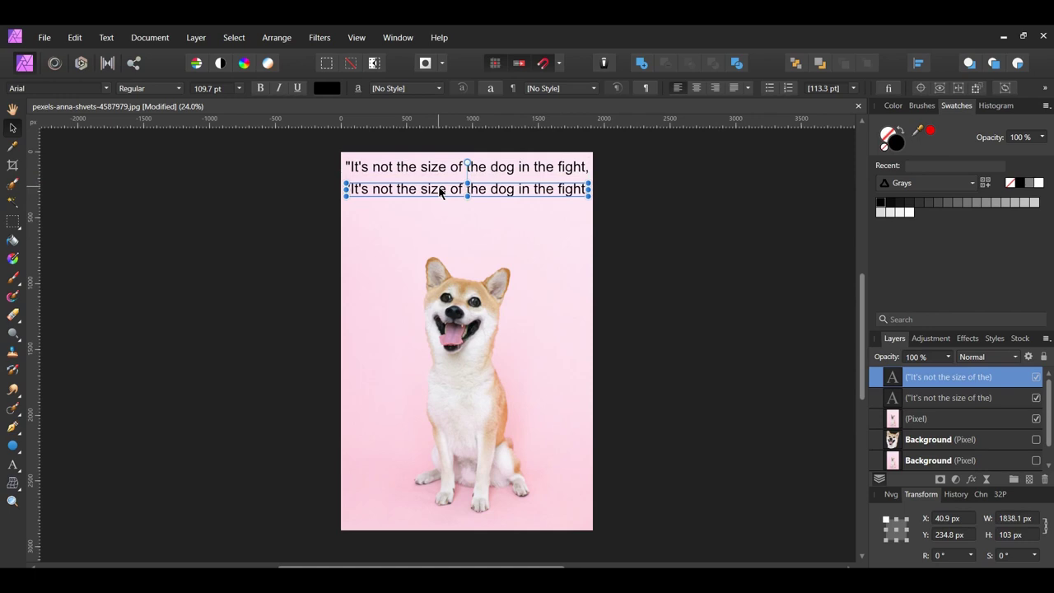
{"action": "double_click", "coordinate": [440, 192]}
{"action": "key", "text": "ctrl+a"}
{"action": "type", "text": "\"It's the size of the fight in the dog."}
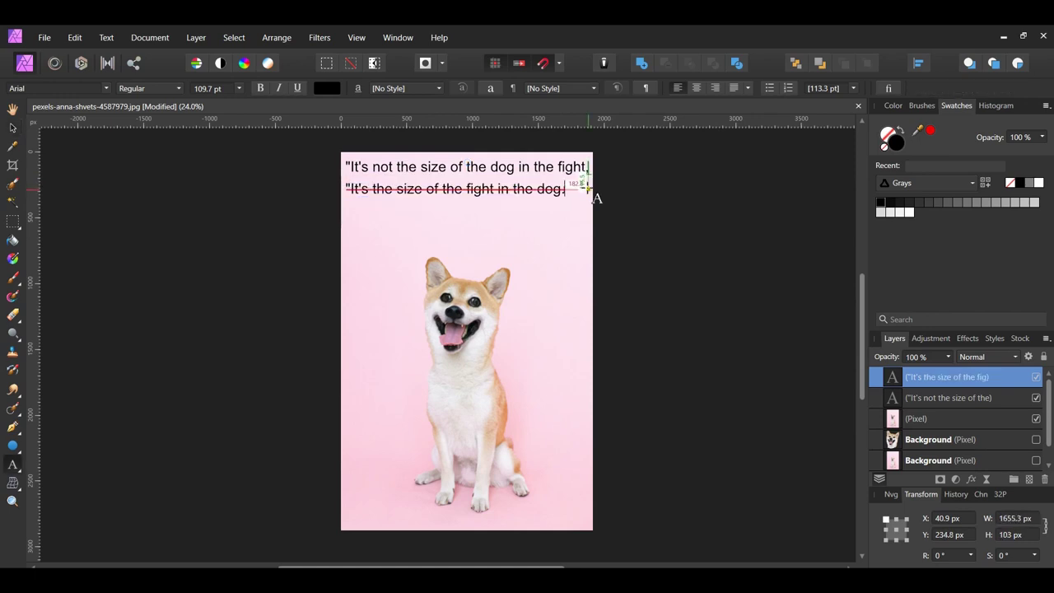
{"action": "type", "text": "\""}
{"action": "key", "text": "Escape"}
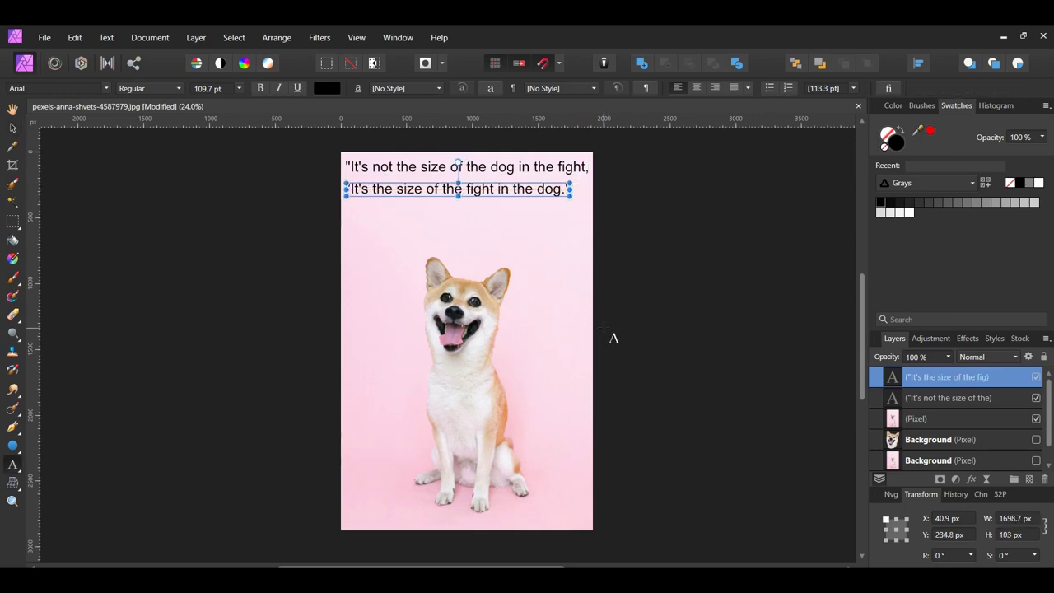
{"action": "key", "text": "v"}
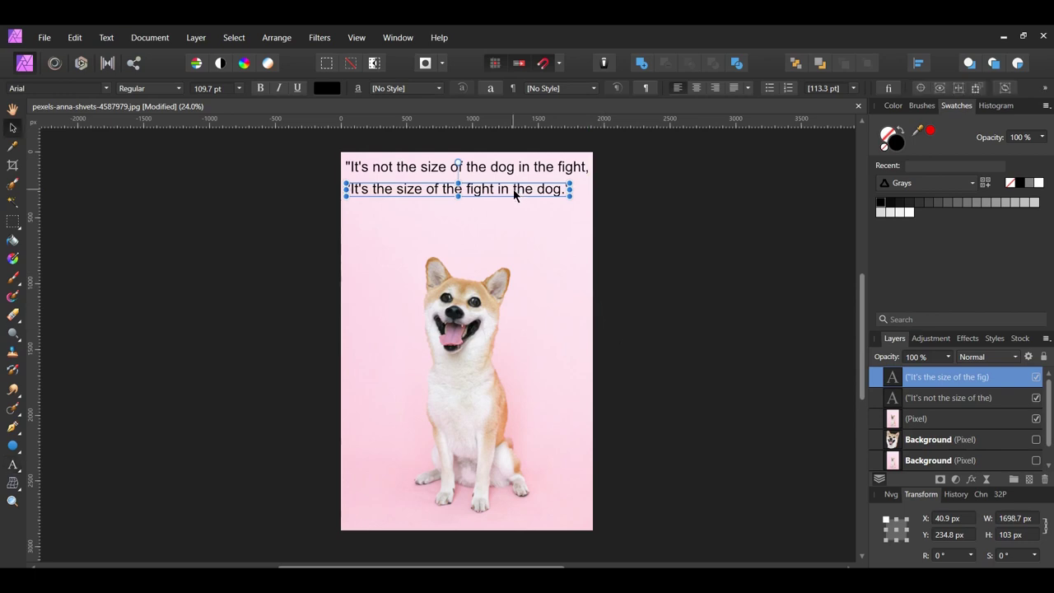
Step: Duplicate that line onto a third line below and replace its text with '~ Mark Twain'
{"action": "key", "text": "ctrl+j"}
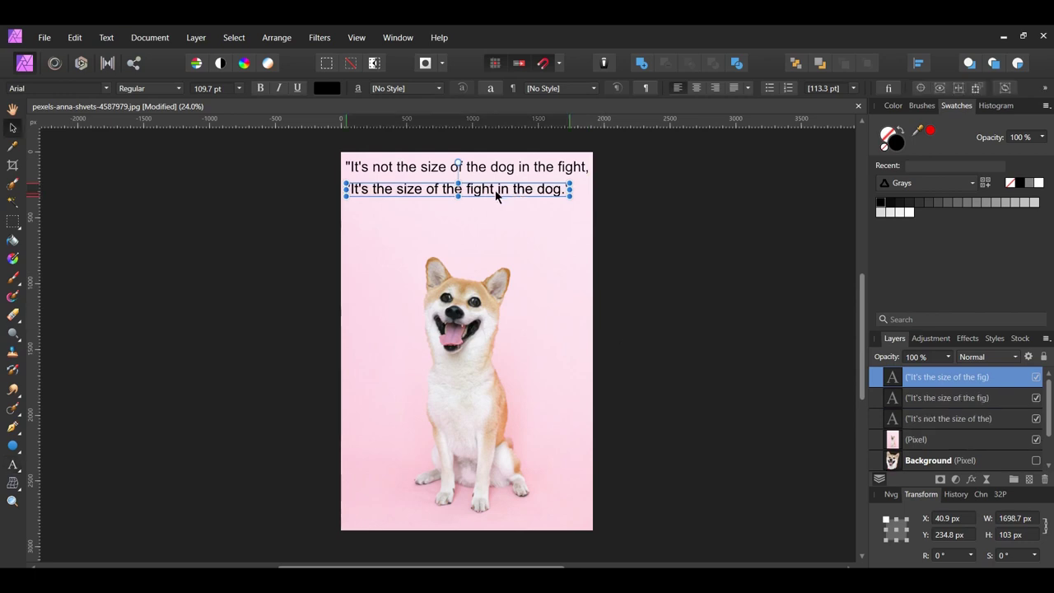
{"action": "left_click_drag", "start_coordinate": [496, 193], "coordinate": [495, 213]}
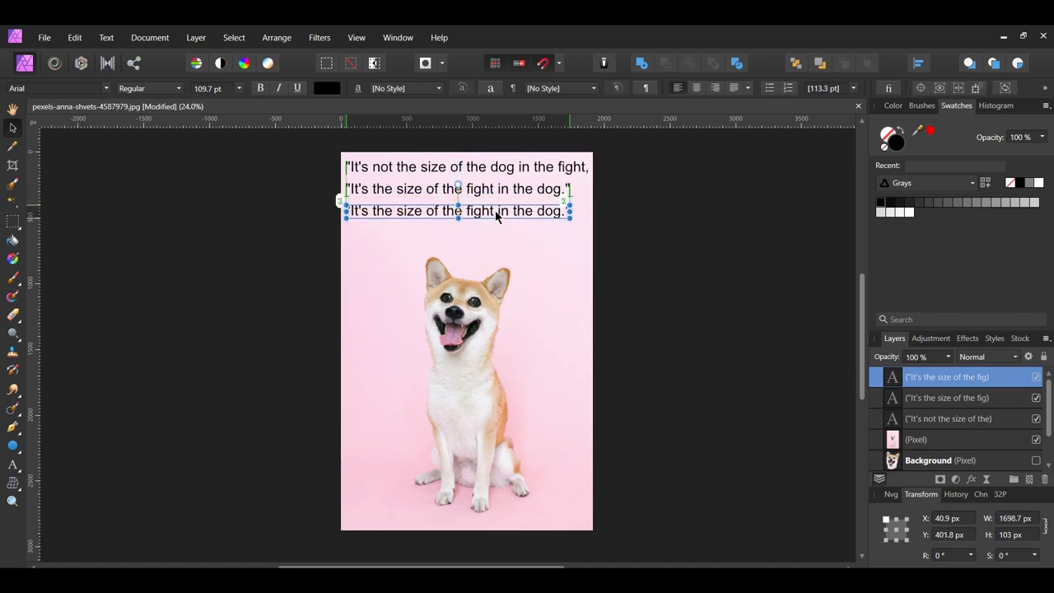
{"action": "key", "text": "t"}
{"action": "key", "text": "ctrl+a"}
{"action": "key", "text": "BackSpace"}
{"action": "type", "text": "~"}
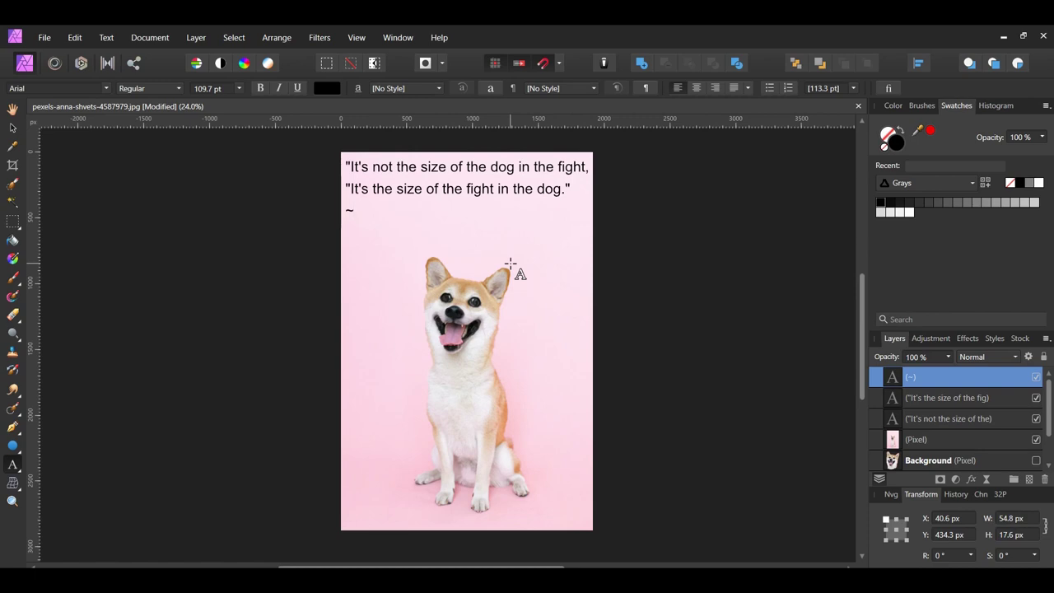
{"action": "type", "text": " Mark Twain"}
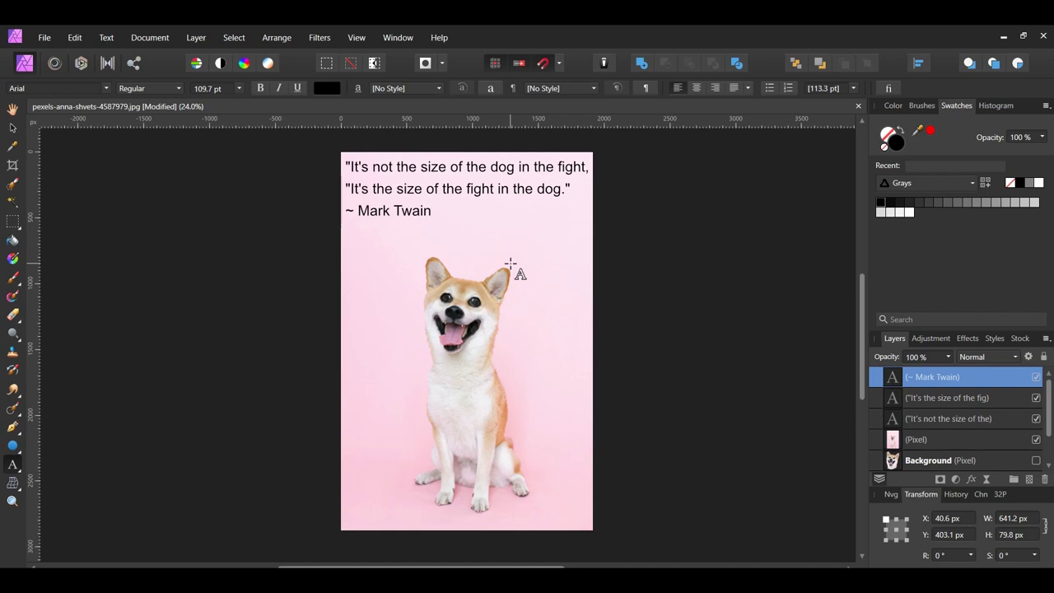
{"action": "key", "text": "Escape"}
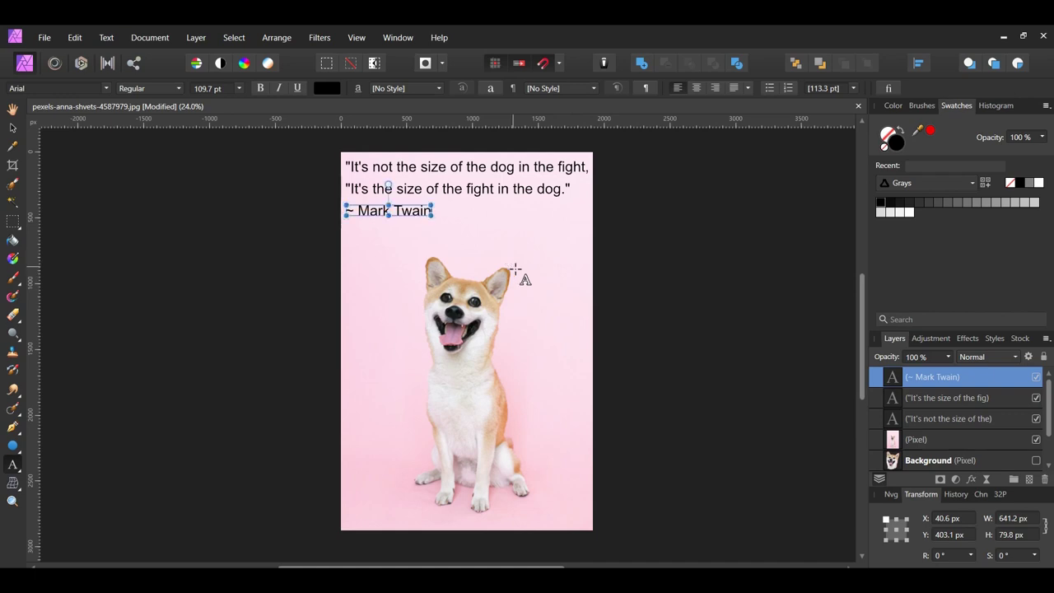
Step: Marquee-select all three quote text lines together
{"action": "left_click", "coordinate": [505, 237]}
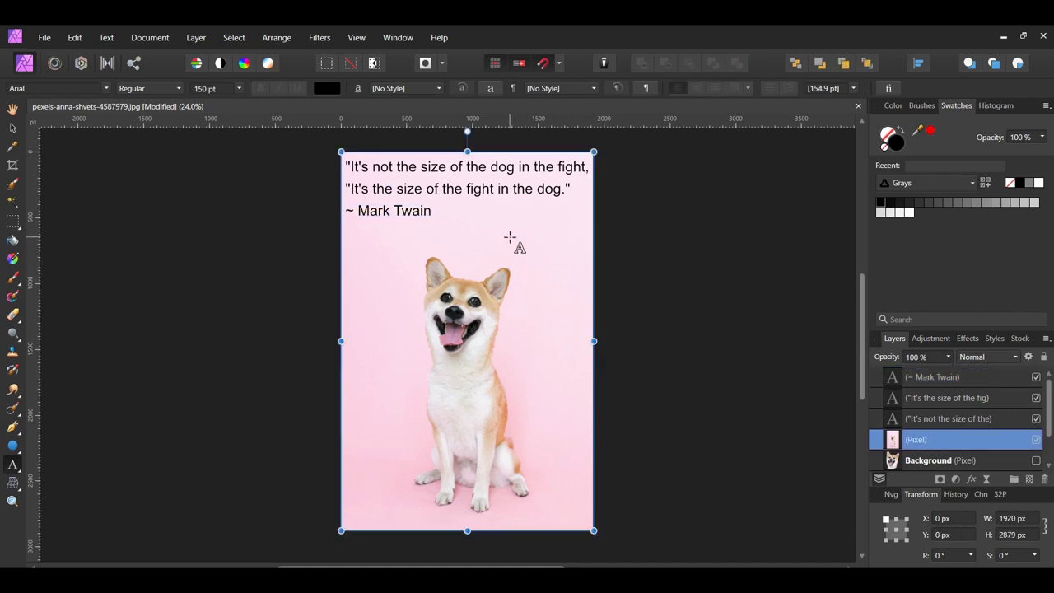
{"action": "key", "text": "v"}
{"action": "key", "text": "ctrl+d"}
{"action": "scroll", "coordinate": [412, 206], "scroll_direction": "up", "scroll_amount": 1}
{"action": "left_click_drag", "start_coordinate": [326, 151], "coordinate": [610, 262]}
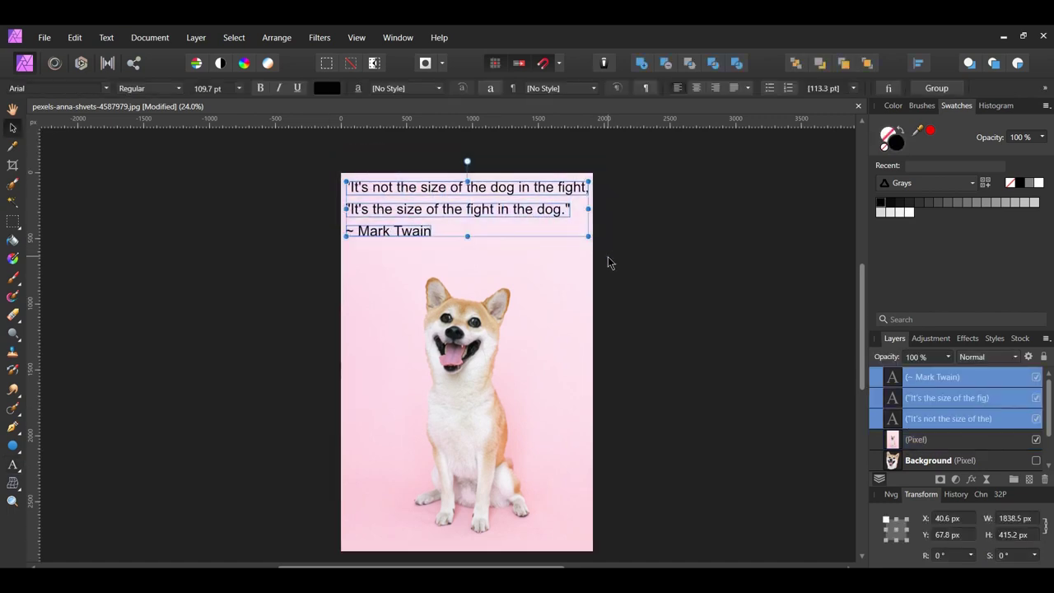
Step: Set the three quote lines to Arida Regular Italic at 137 pt
{"action": "left_click", "coordinate": [54, 87]}
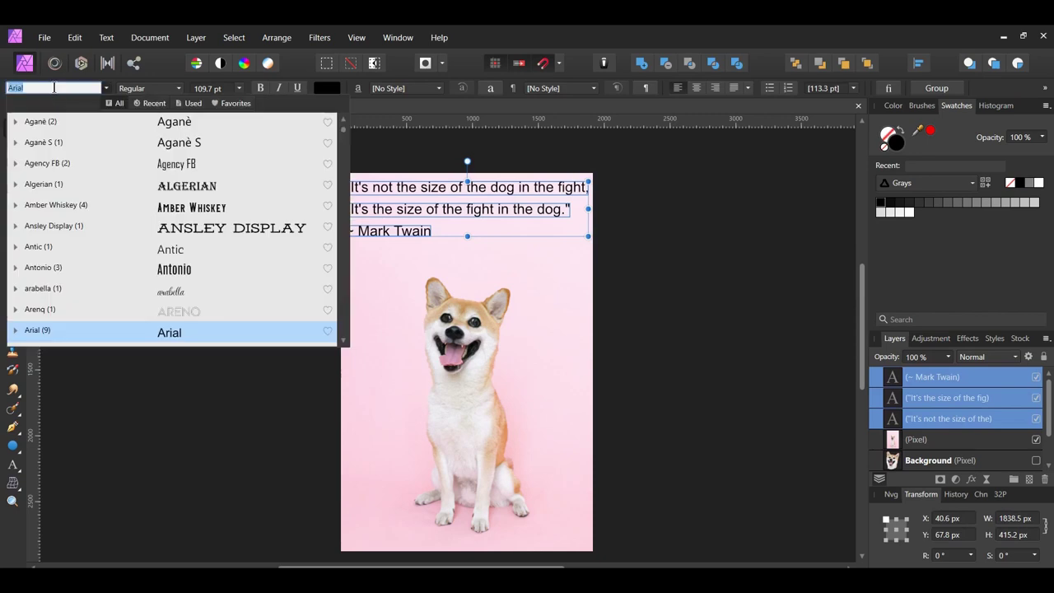
{"action": "type", "text": "Arida"}
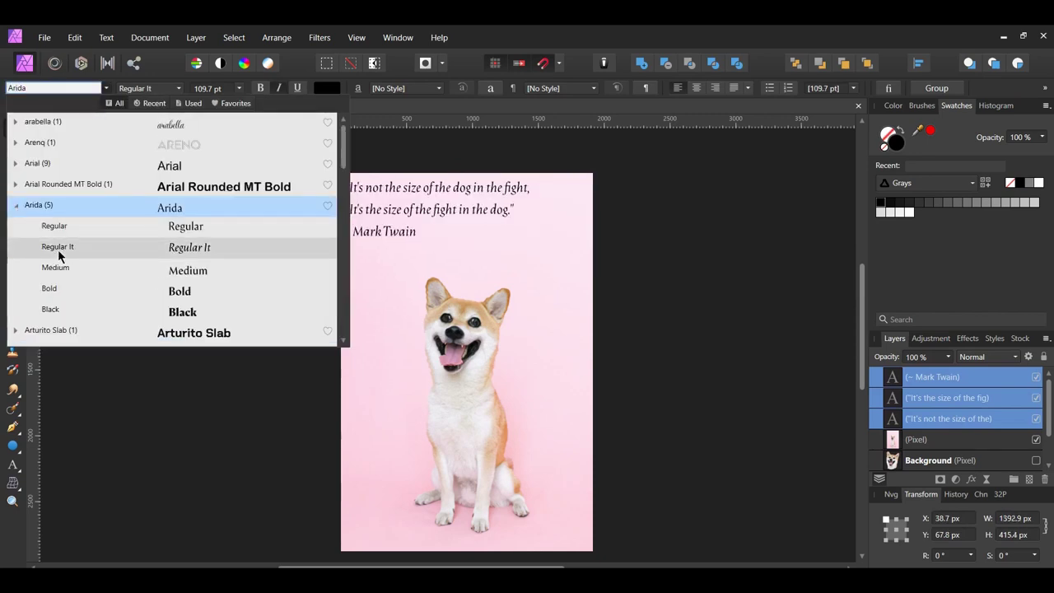
{"action": "left_click", "coordinate": [58, 255]}
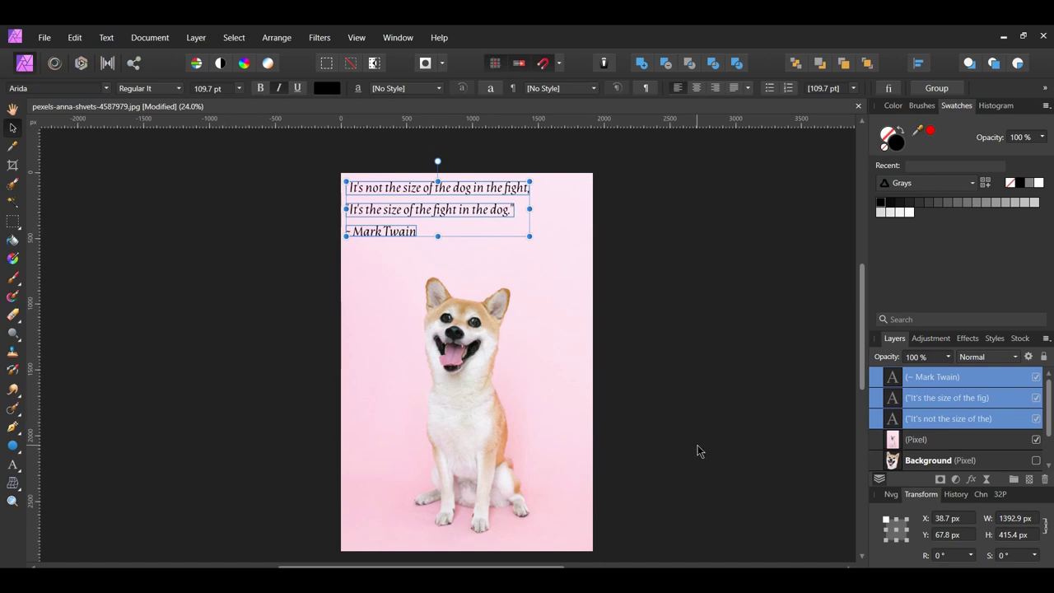
{"action": "key", "text": "ctrl+shift+period"}
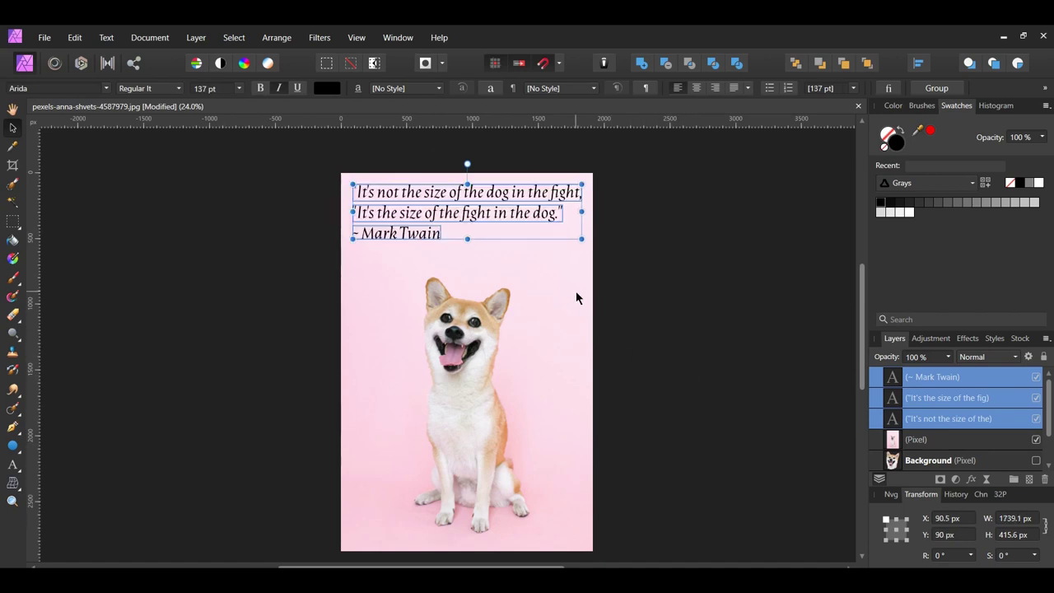
{"action": "left_click", "coordinate": [959, 379]}
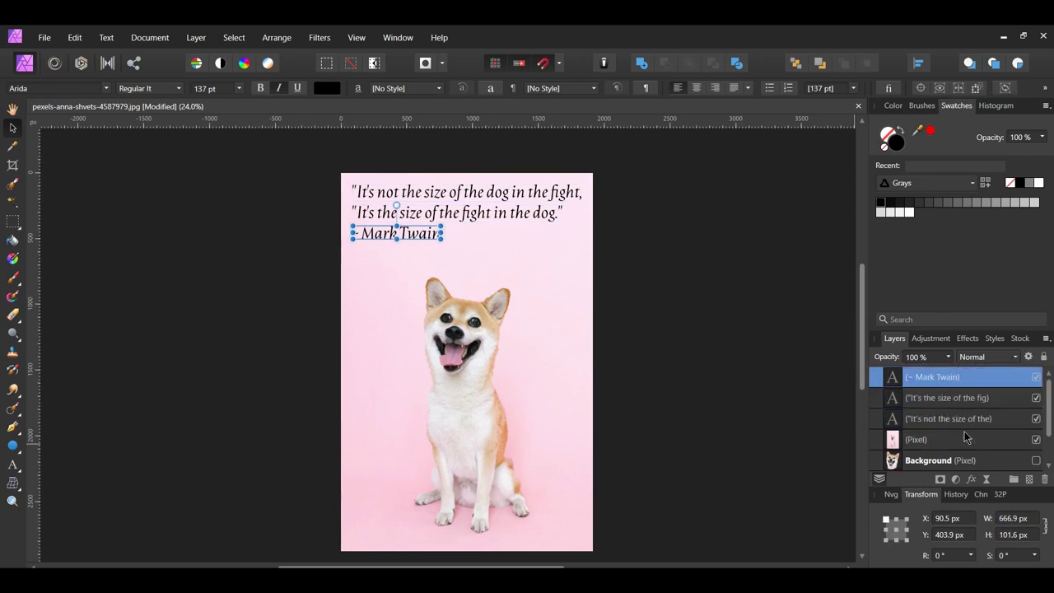
Step: Merge the text and dog image layers into one new layer with Merge Visible
{"action": "left_click", "coordinate": [940, 441], "text": "shift"}
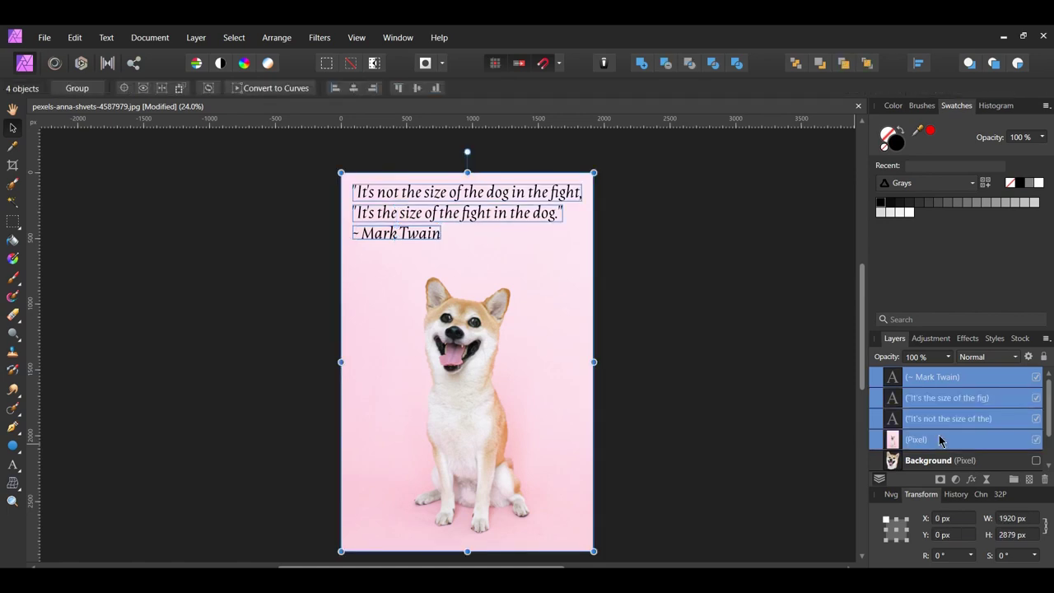
{"action": "right_click", "coordinate": [940, 441]}
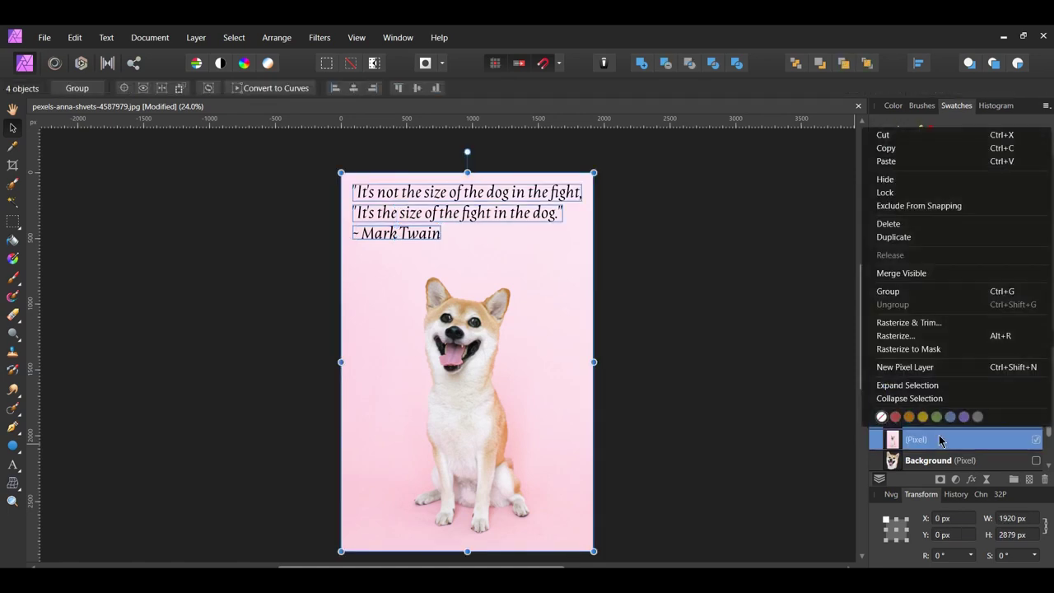
{"action": "left_click", "coordinate": [924, 273]}
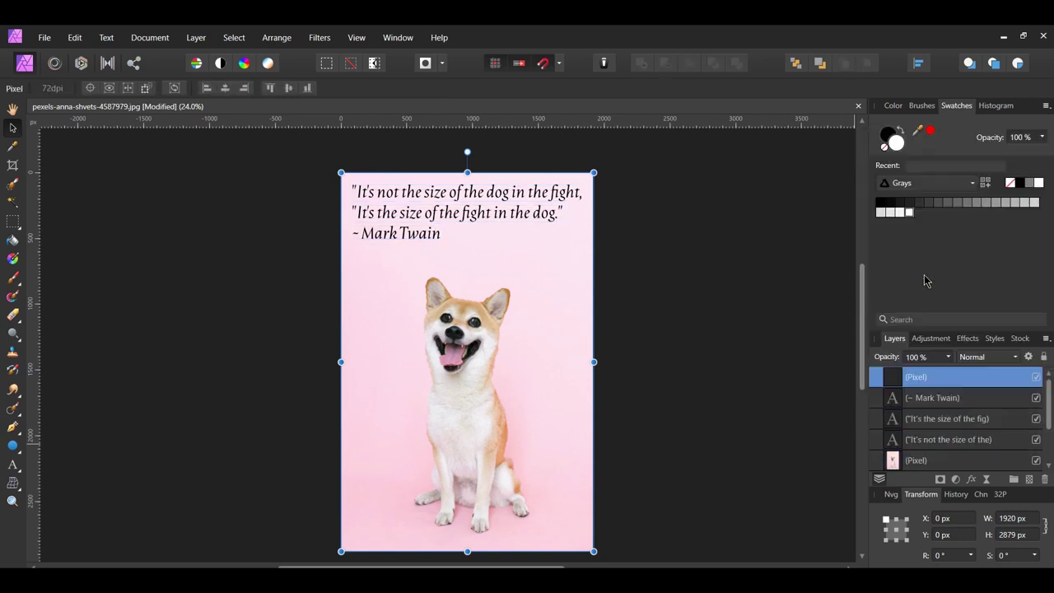
Step: Hide the four original text and image layers beneath the merged layer
{"action": "left_click", "coordinate": [939, 398]}
{"action": "left_click", "coordinate": [944, 460], "text": "shift"}
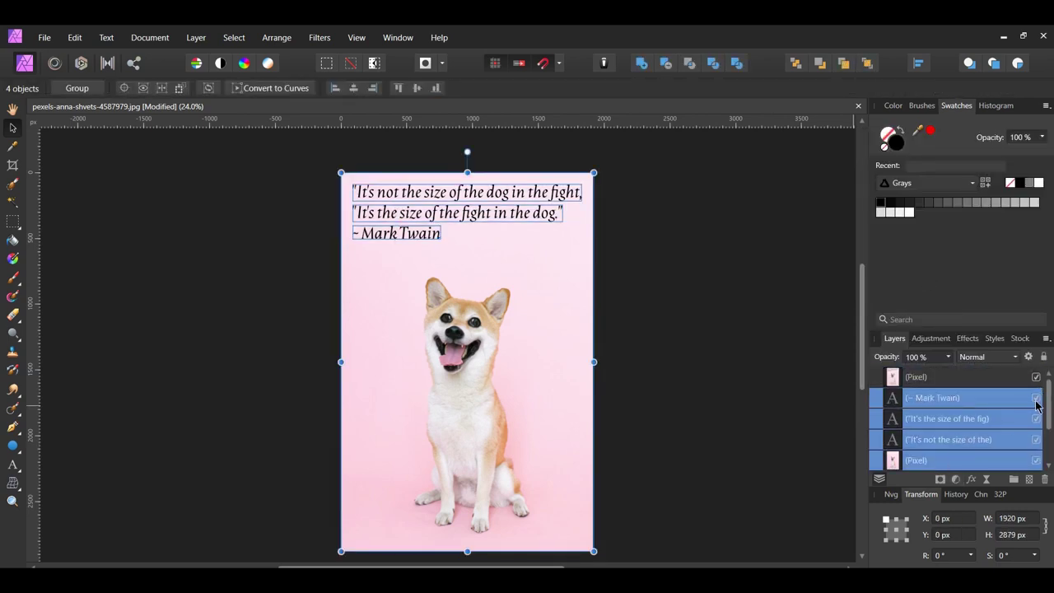
{"action": "left_click", "coordinate": [808, 429]}
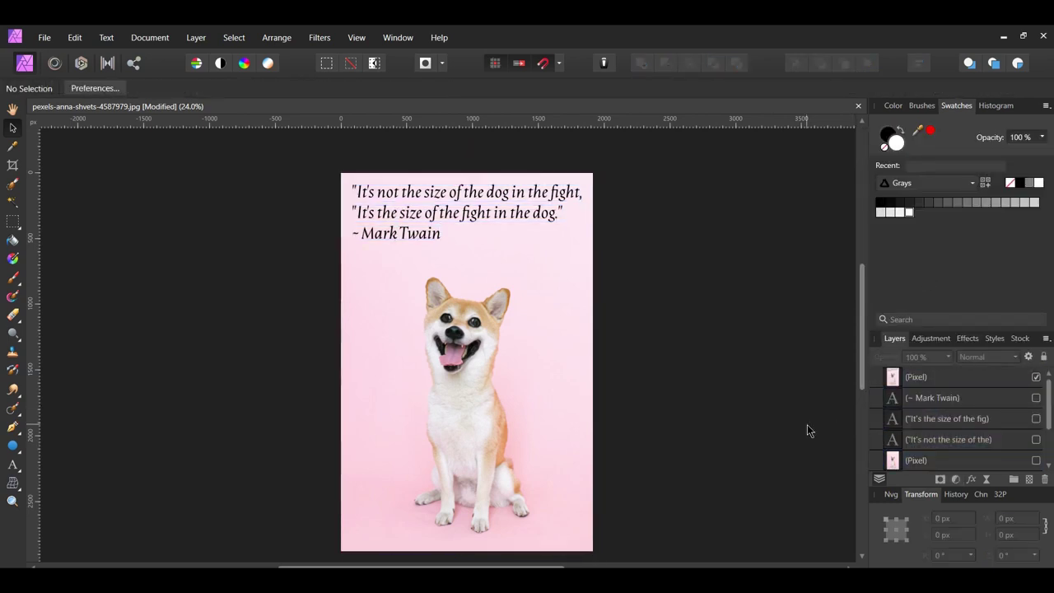
{"action": "key", "text": "alt+Tab"}
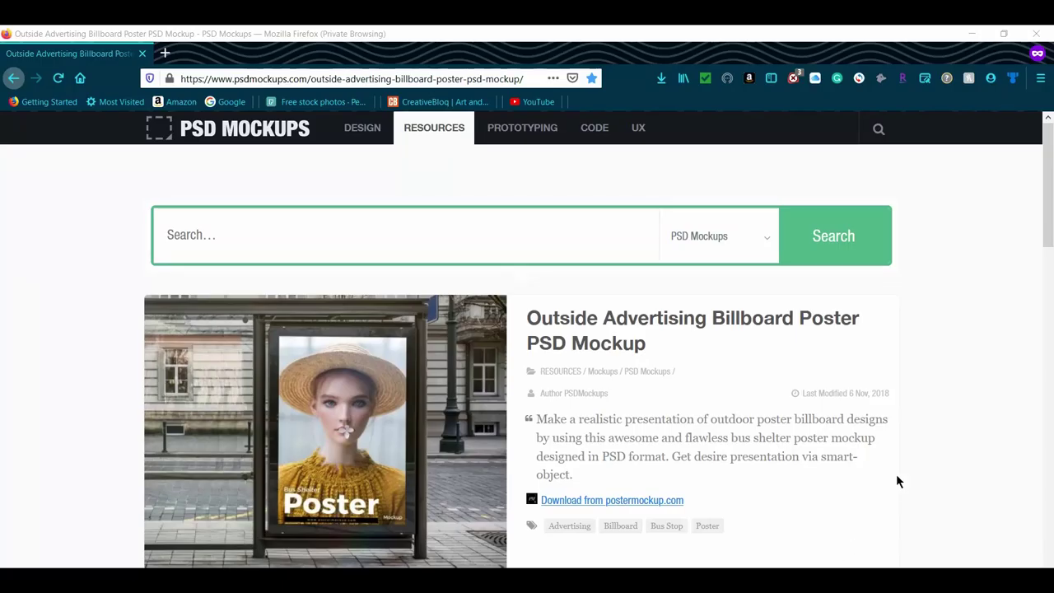
Step: Download the 32 MB Bus Shelter Poster Mockup PSD template zip from postermockup.com
{"action": "left_click", "coordinate": [634, 504]}
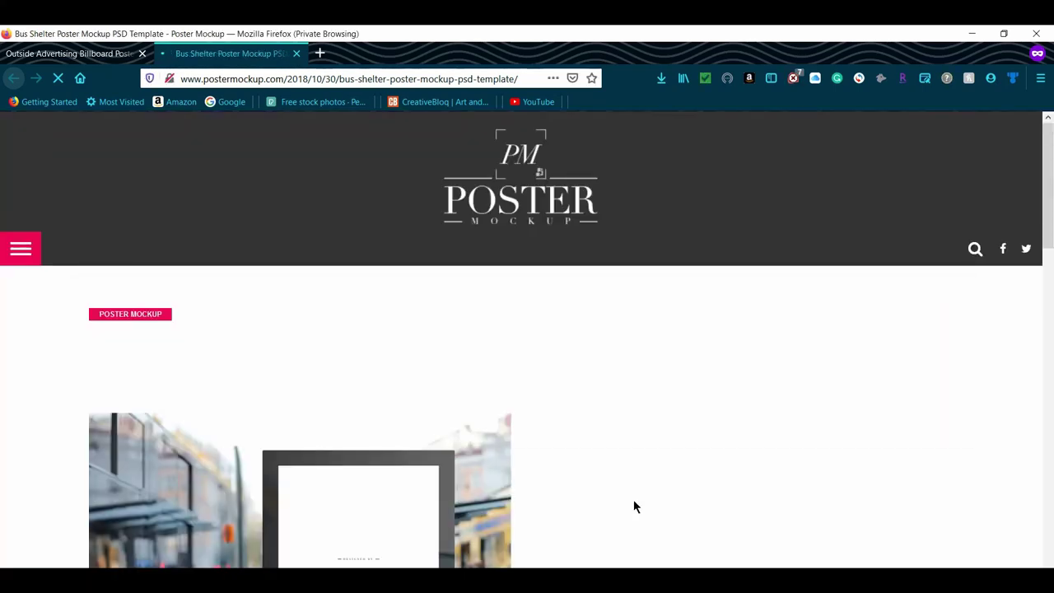
{"action": "scroll", "coordinate": [773, 501], "scroll_direction": "down", "scroll_amount": 3}
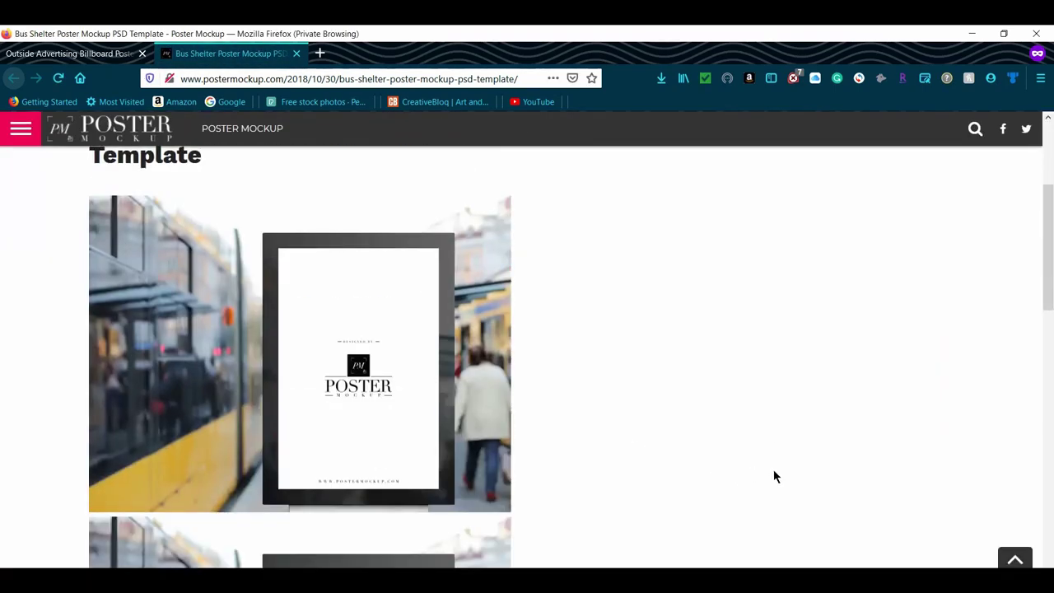
{"action": "scroll", "coordinate": [774, 475], "scroll_direction": "down", "scroll_amount": 7}
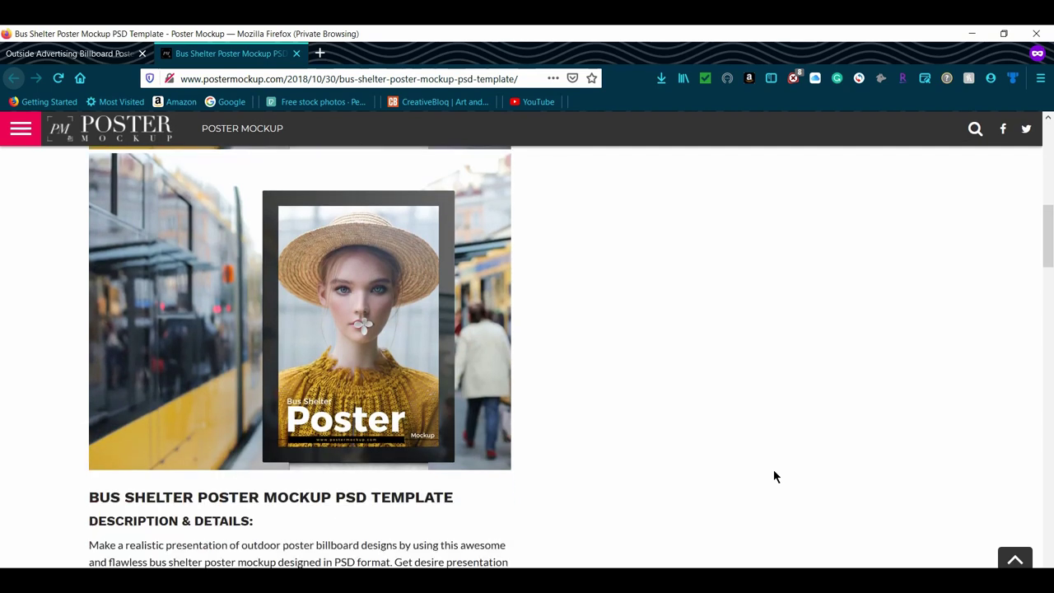
{"action": "left_click", "coordinate": [161, 429]}
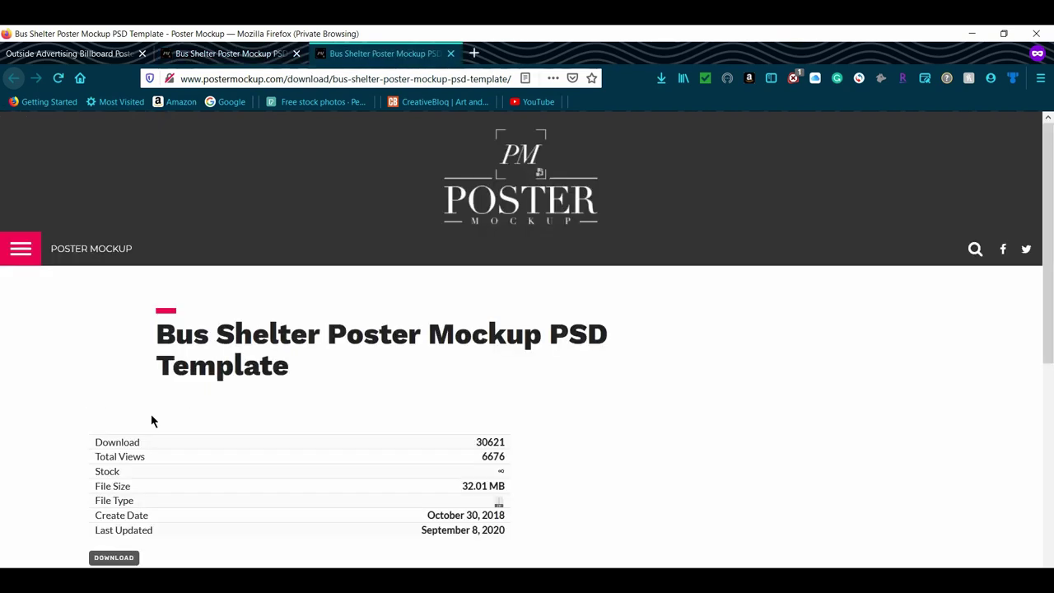
{"action": "left_click", "coordinate": [115, 558]}
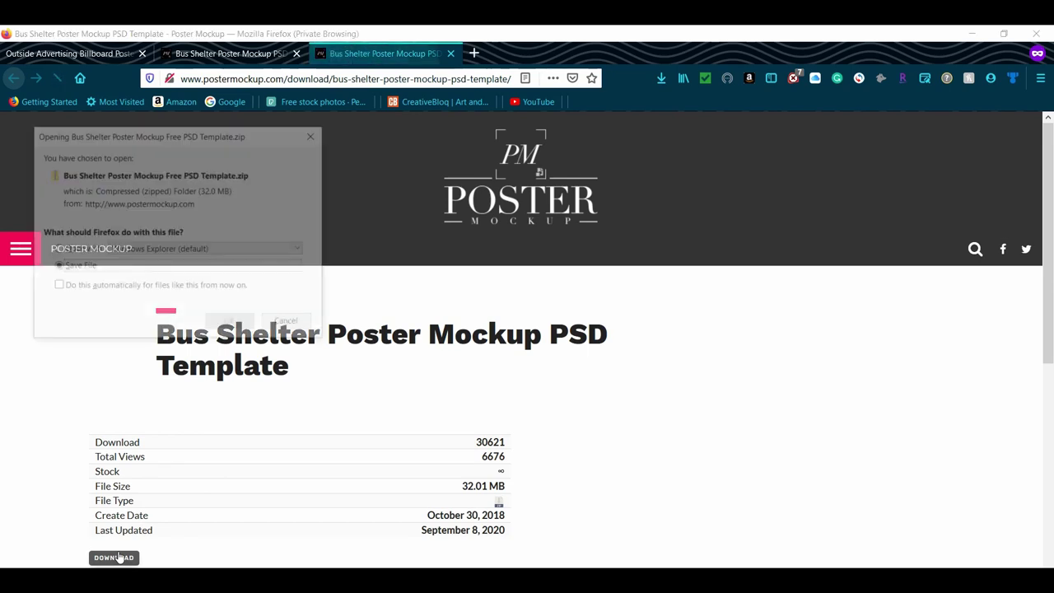
{"action": "left_click", "coordinate": [230, 324]}
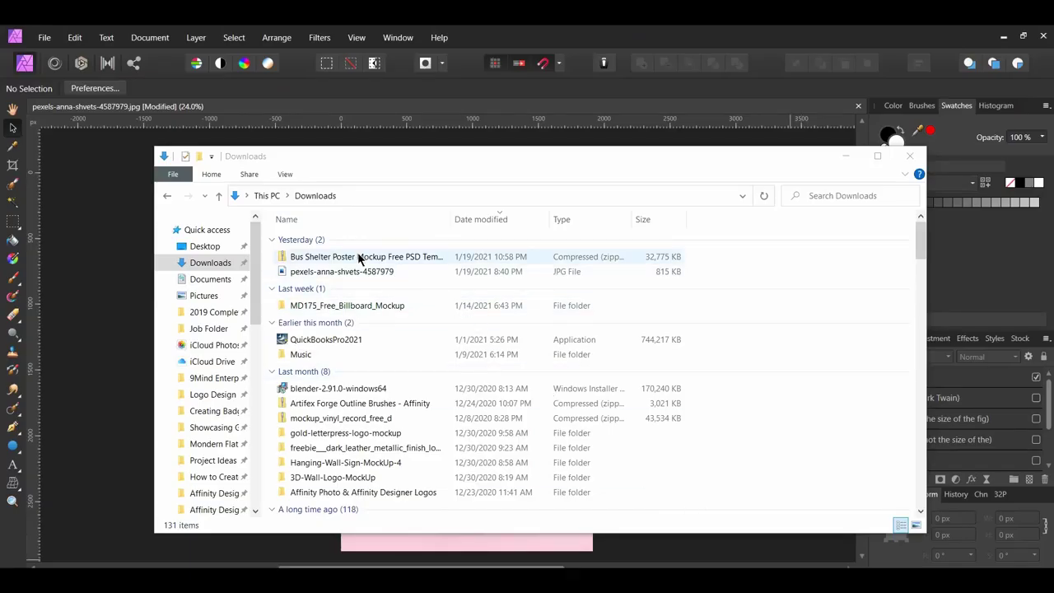
Step: Extract the bus shelter template zip into its suggested folder
{"action": "right_click", "coordinate": [358, 256]}
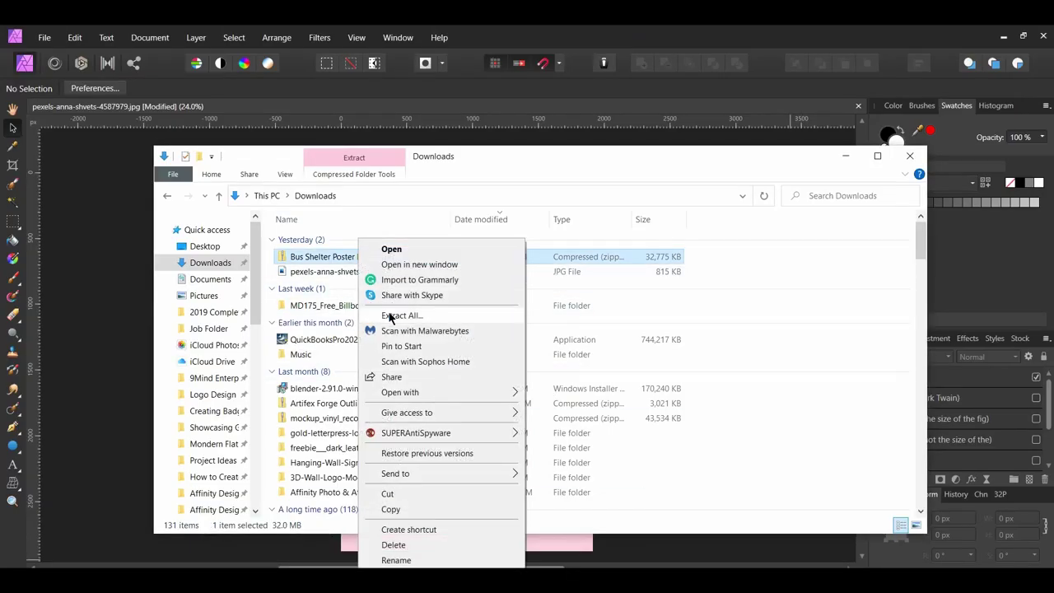
{"action": "left_click", "coordinate": [402, 316]}
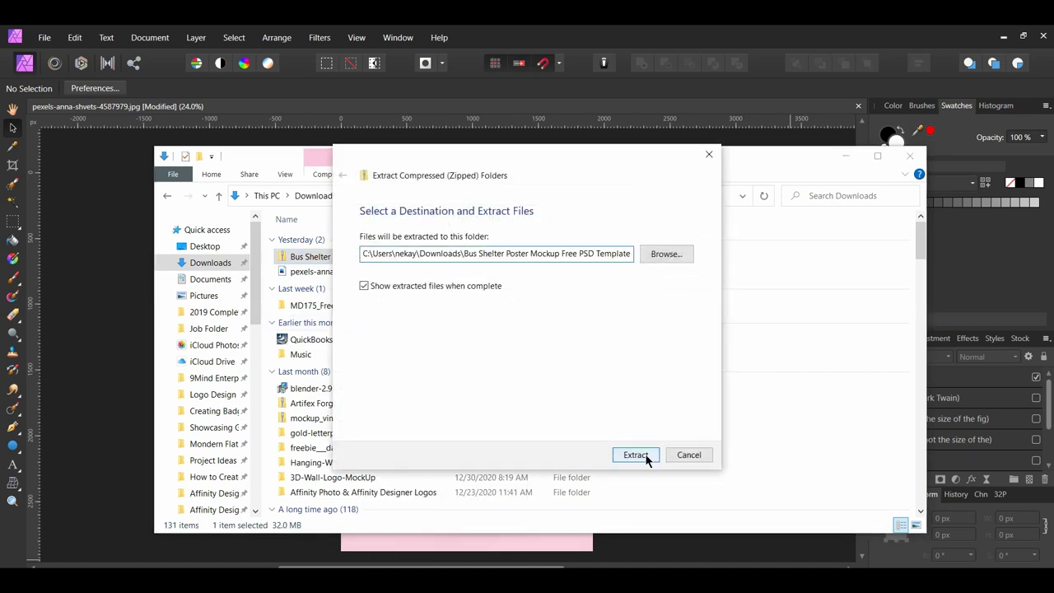
{"action": "left_click", "coordinate": [647, 458]}
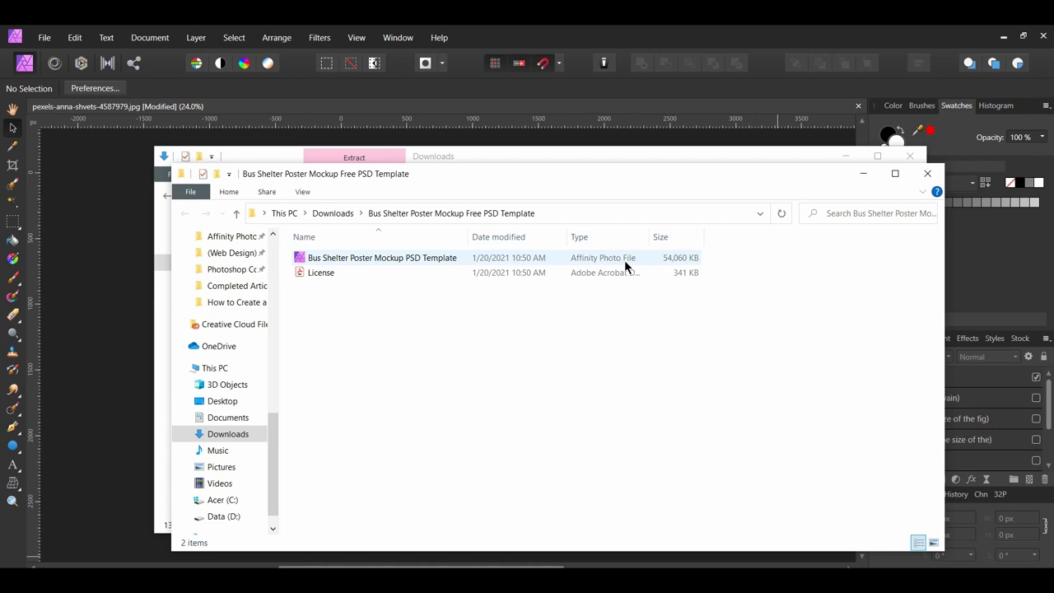
Step: Open the extracted Bus Shelter Poster Mockup PSD in Affinity Photo
{"action": "right_click", "coordinate": [396, 258]}
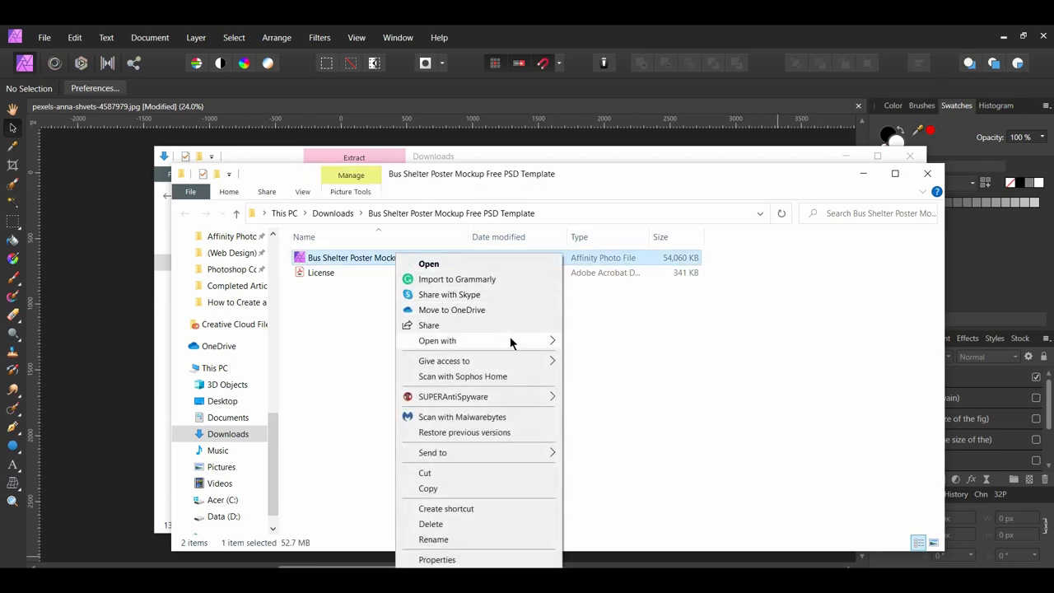
{"action": "mouse_move", "coordinate": [510, 341]}
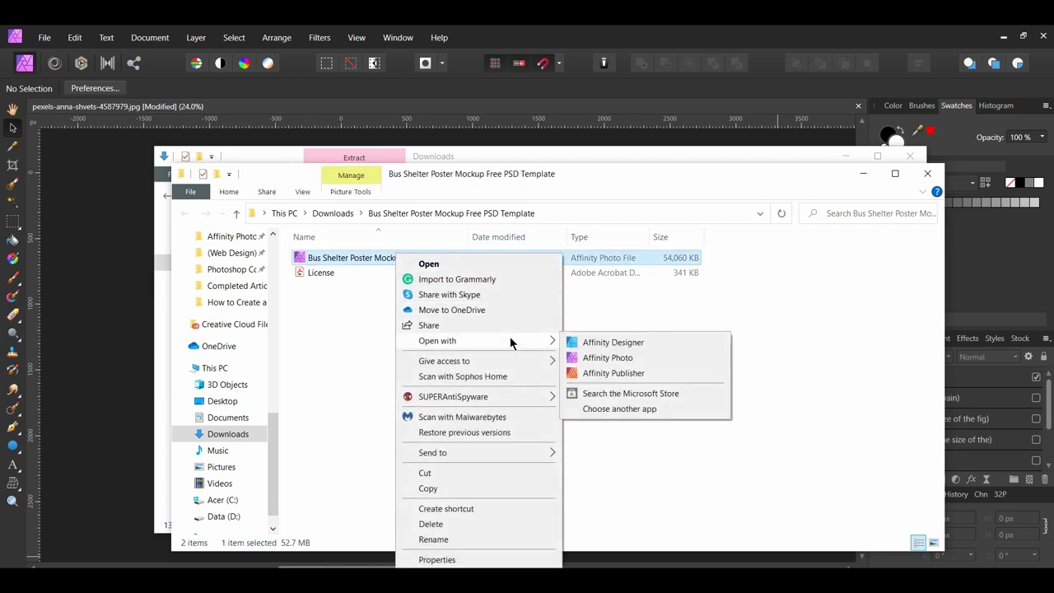
{"action": "left_click", "coordinate": [608, 358]}
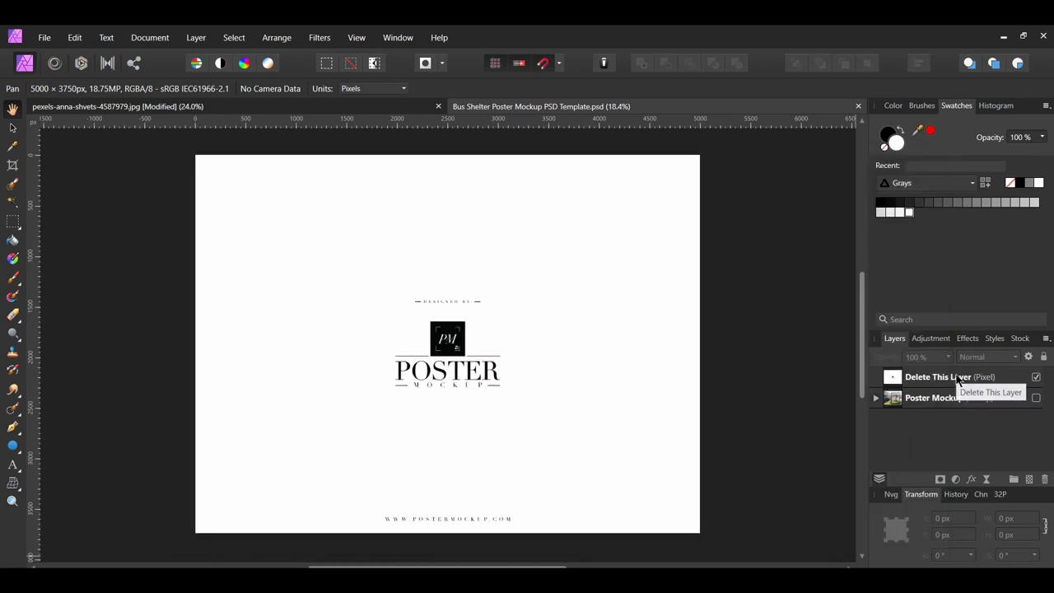
Step: Delete the 'Delete This Layer' layer and open the Poster Mockup group's Place Your Artwork embedded document
{"action": "left_click", "coordinate": [958, 378]}
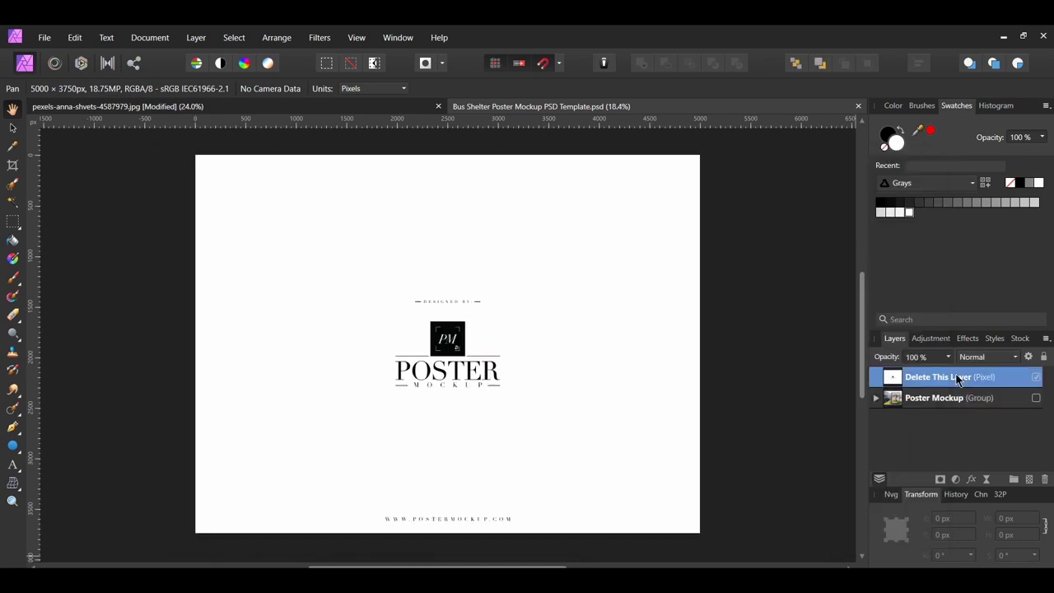
{"action": "key", "text": "Delete"}
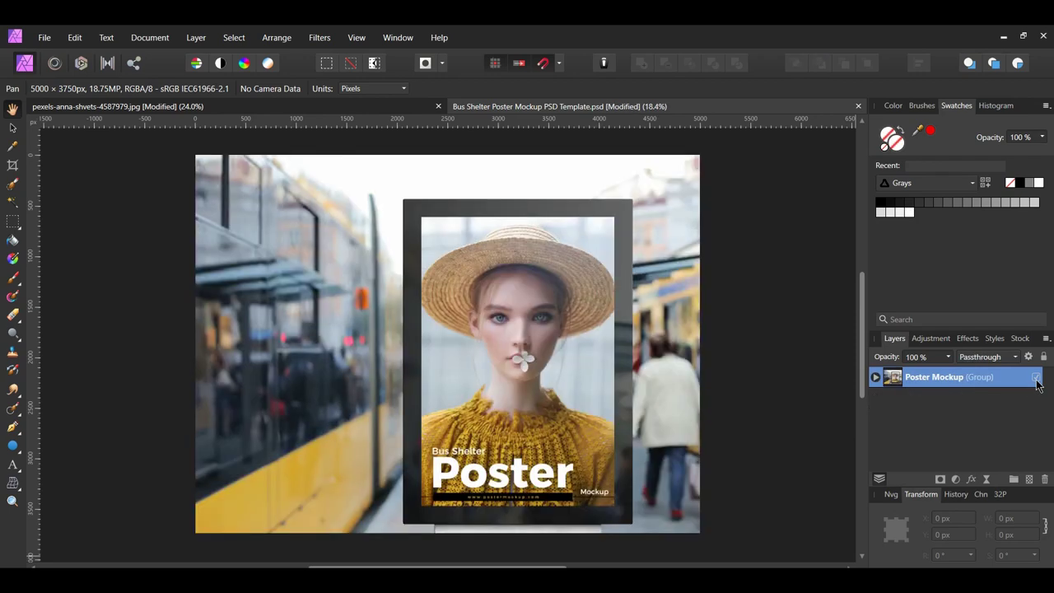
{"action": "left_click", "coordinate": [875, 378]}
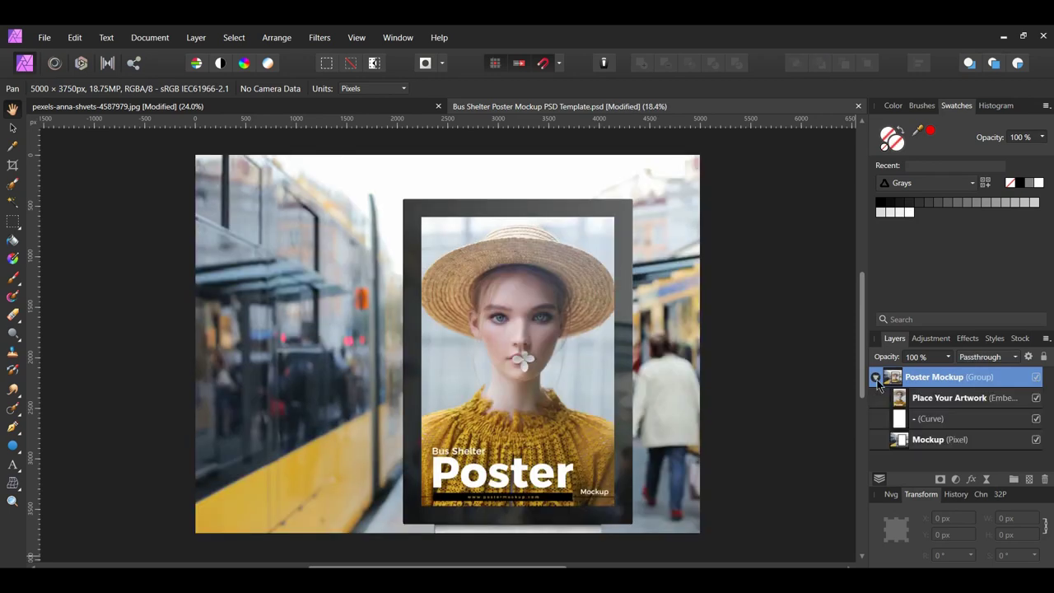
{"action": "double_click", "coordinate": [900, 401]}
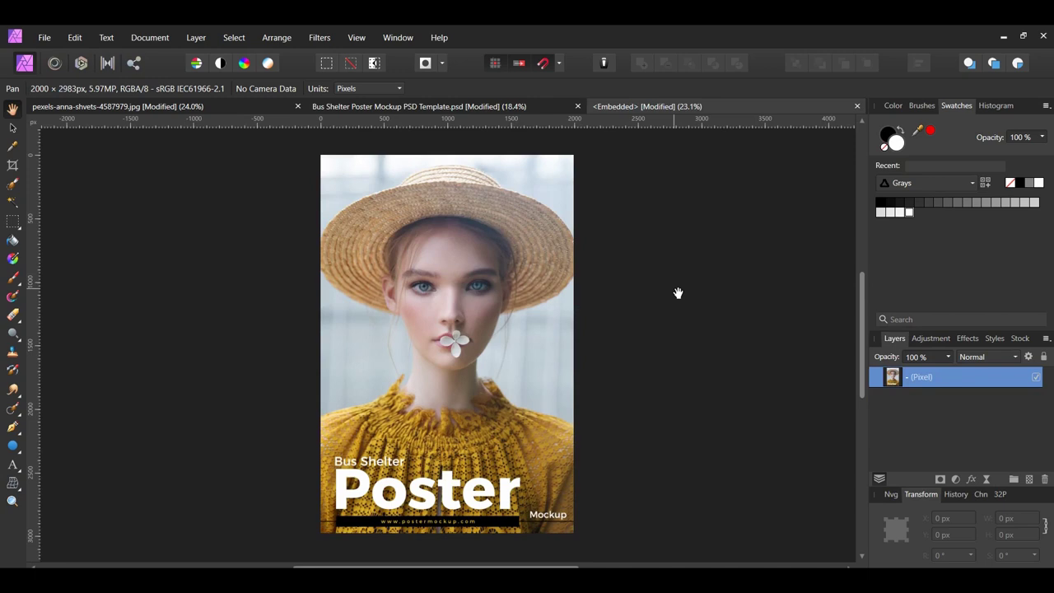
Step: Copy the dog poster layer into the embedded artwork and delete the old artwork layer
{"action": "left_click", "coordinate": [249, 105]}
{"action": "left_click", "coordinate": [934, 378]}
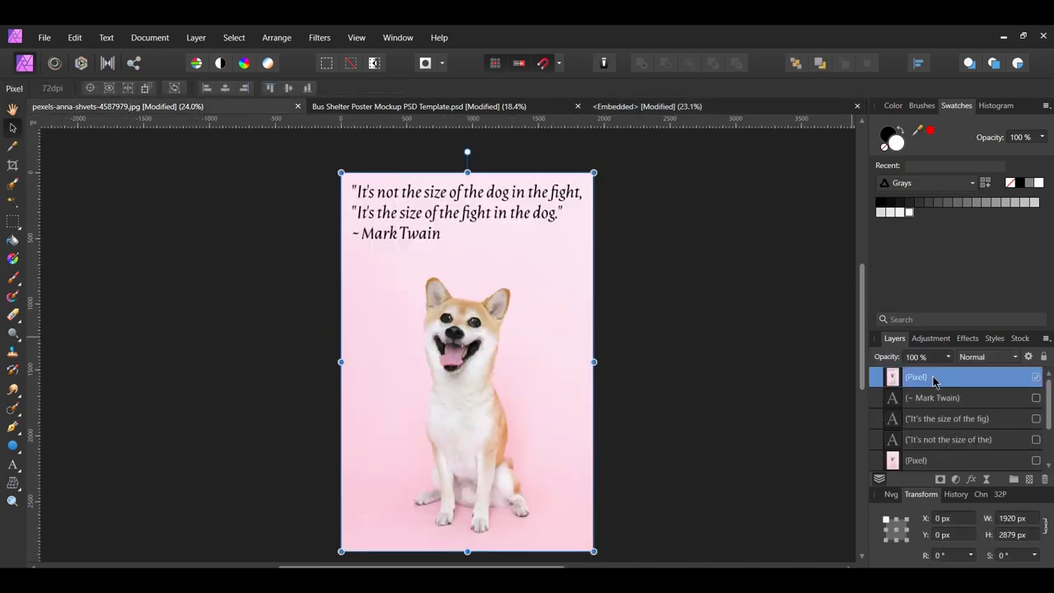
{"action": "left_click_drag", "start_coordinate": [934, 380], "coordinate": [674, 296]}
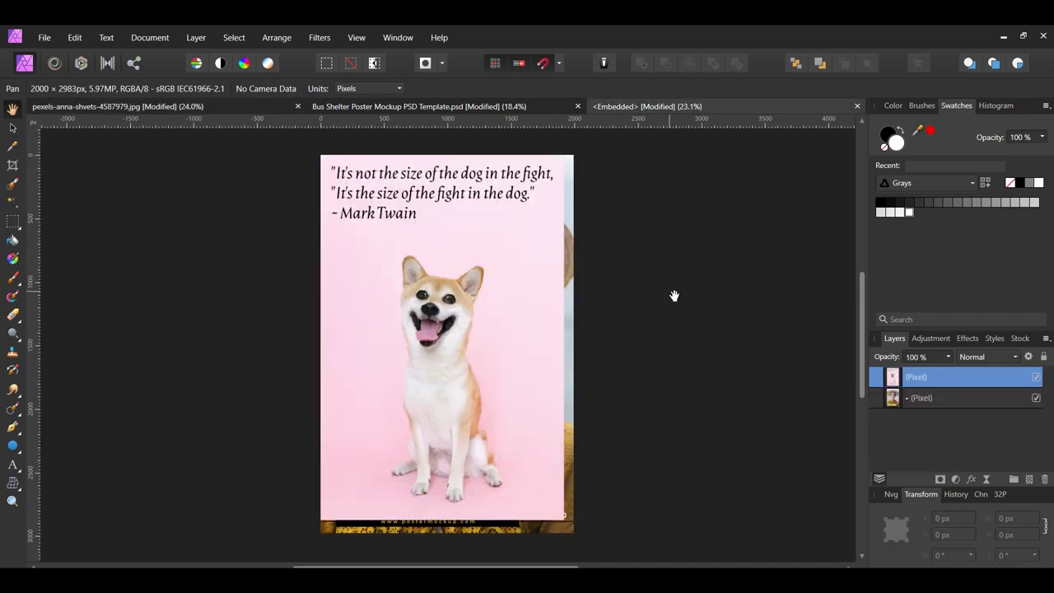
{"action": "left_click", "coordinate": [950, 400]}
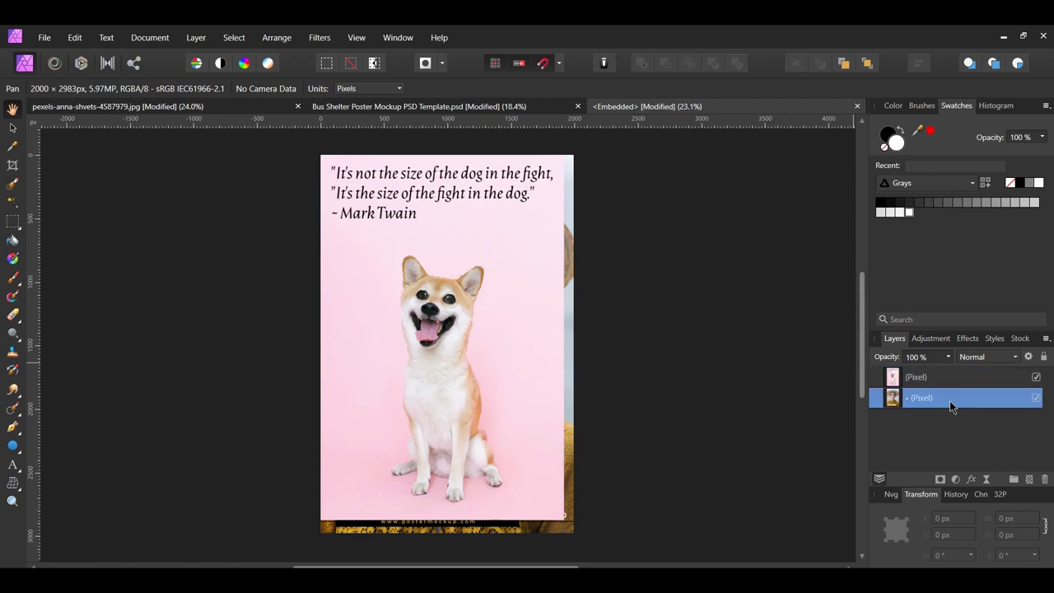
{"action": "key", "text": "Delete"}
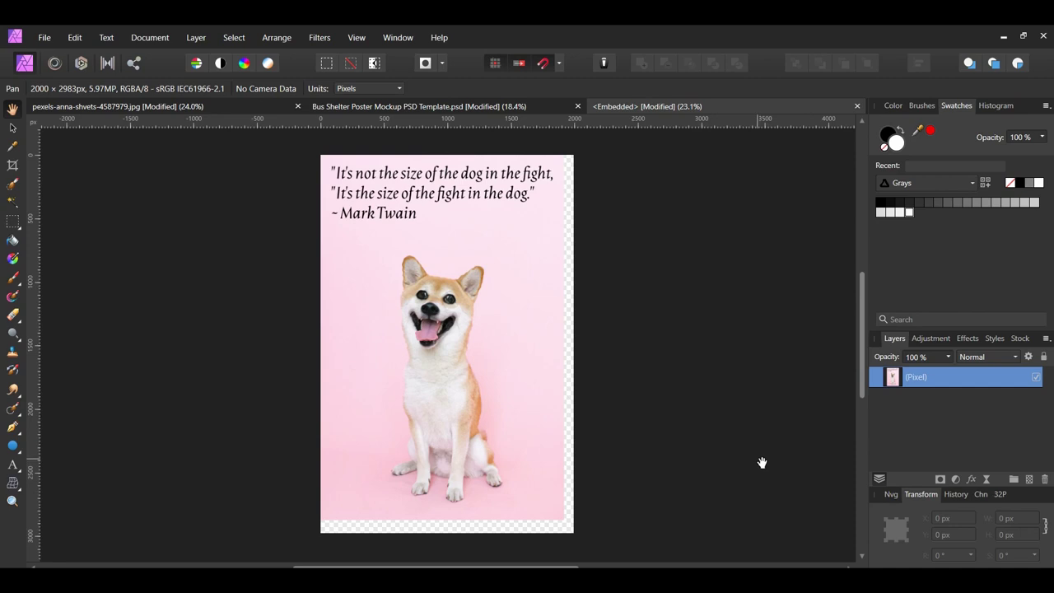
Step: Stretch the dog poster to 2000 × 2999 px and close the embedded document
{"action": "key", "text": "v"}
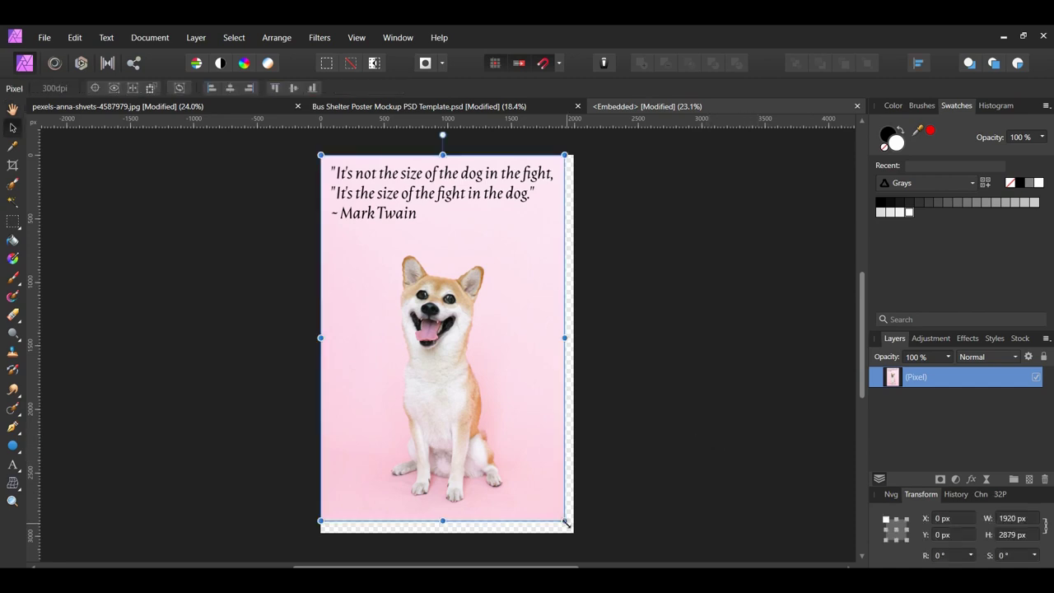
{"action": "left_click_drag", "start_coordinate": [566, 523], "coordinate": [574, 537]}
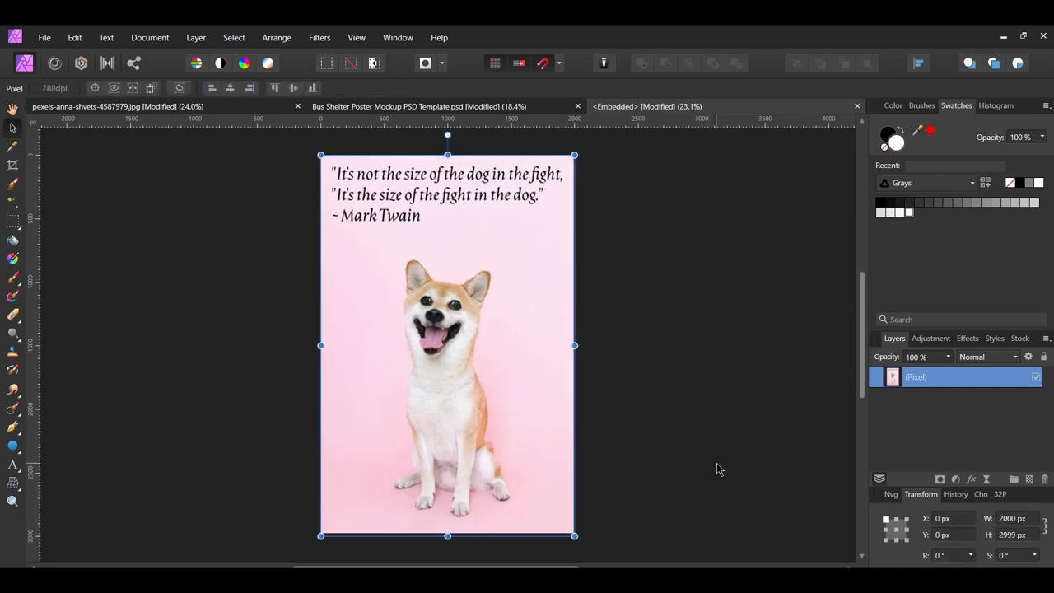
{"action": "left_click", "coordinate": [857, 106]}
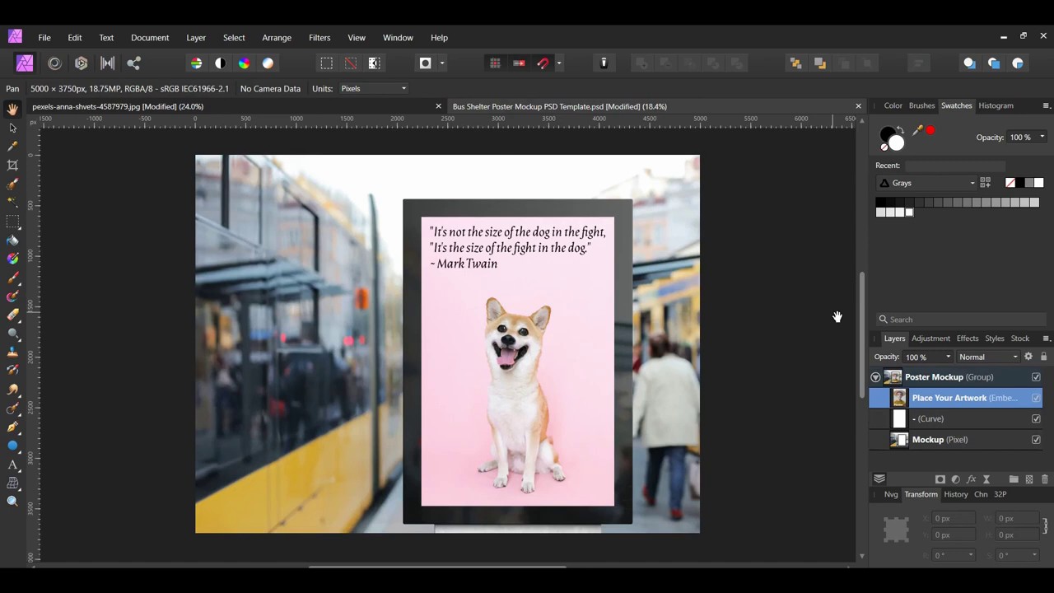
Step: Export the mockup as a Best quality JPEG at 5000 × 3750 px
{"action": "left_click", "coordinate": [41, 38]}
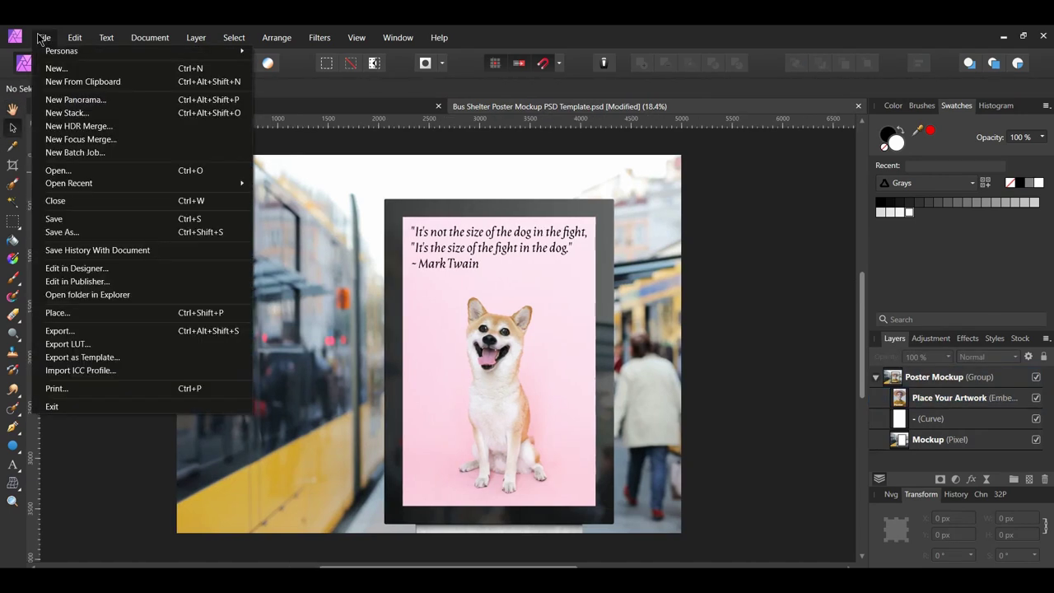
{"action": "left_click", "coordinate": [59, 331]}
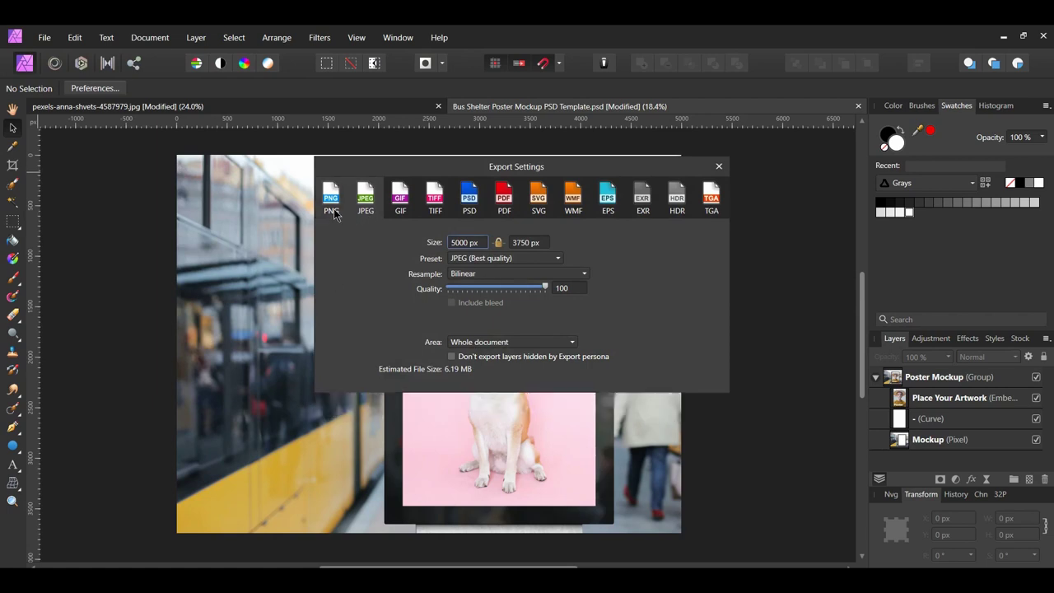
{"action": "left_click", "coordinate": [650, 404]}
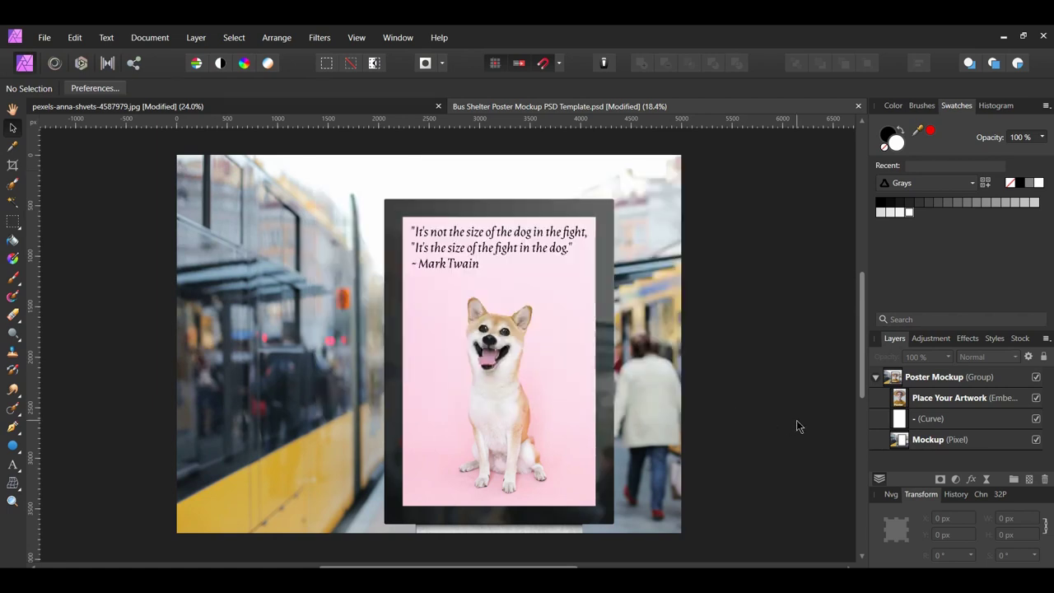